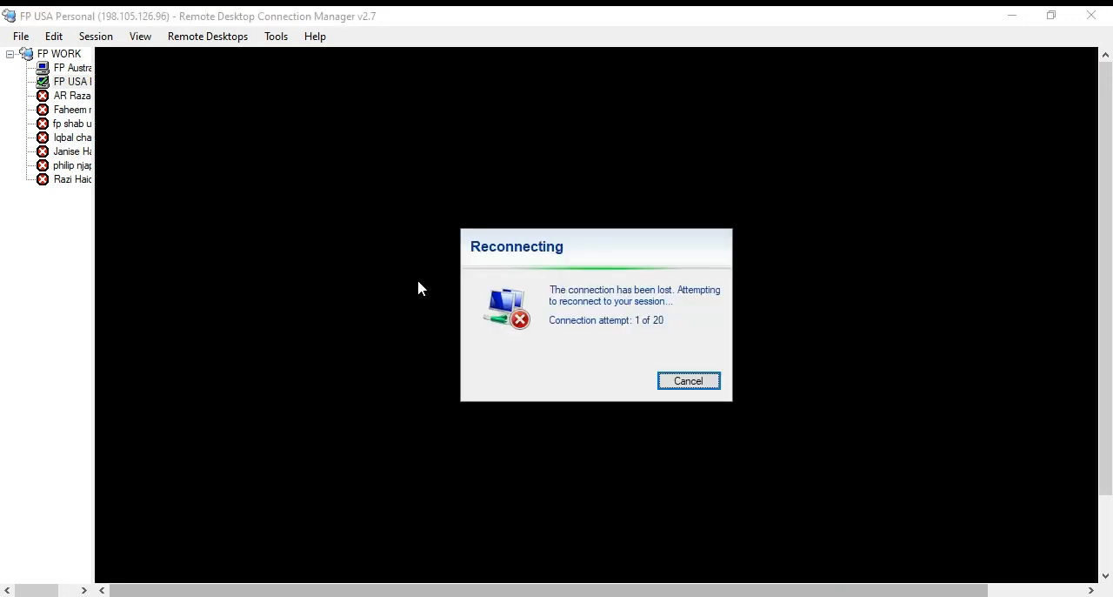
Dismiss the reconnection dialog, open the englisch-hilfen.de link from the video description and examine its table of US states.
{"action": "left_click", "coordinate": [693, 385]}
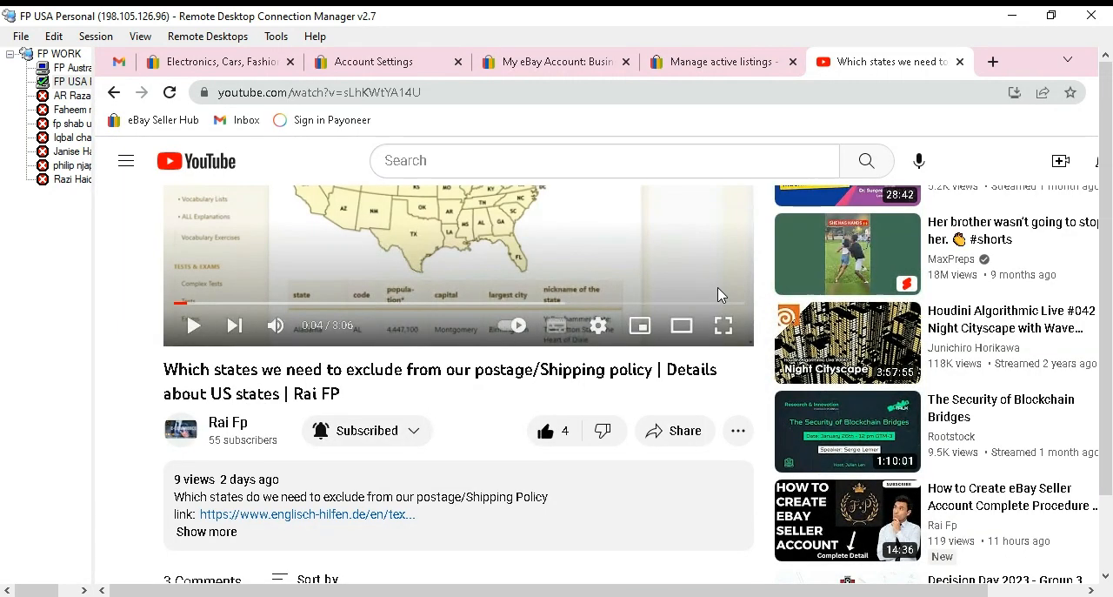
{"action": "left_click", "coordinate": [353, 515]}
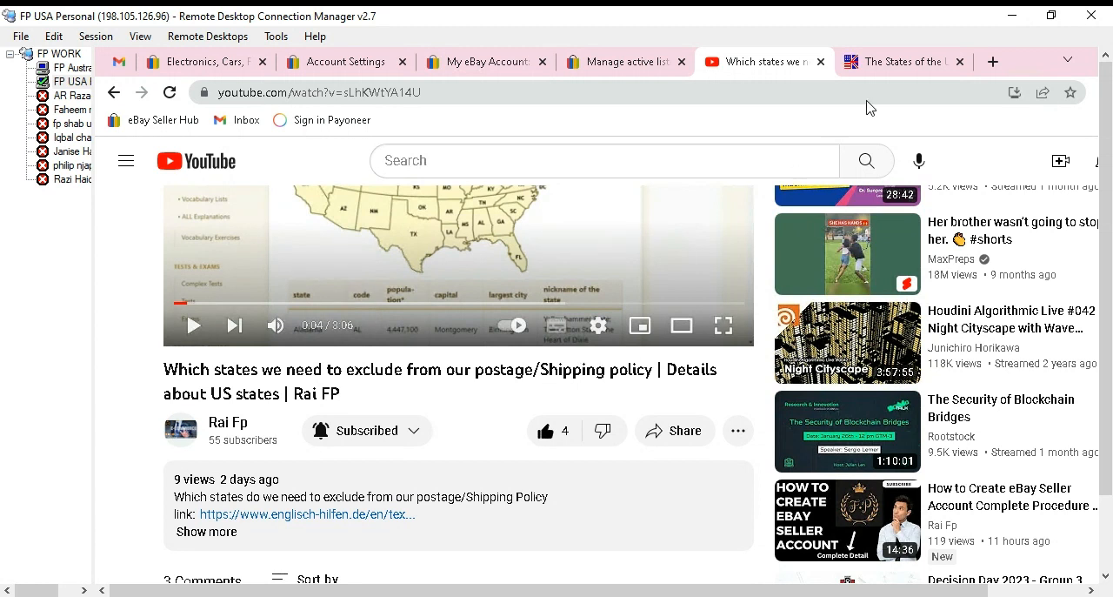
{"action": "left_click", "coordinate": [899, 69]}
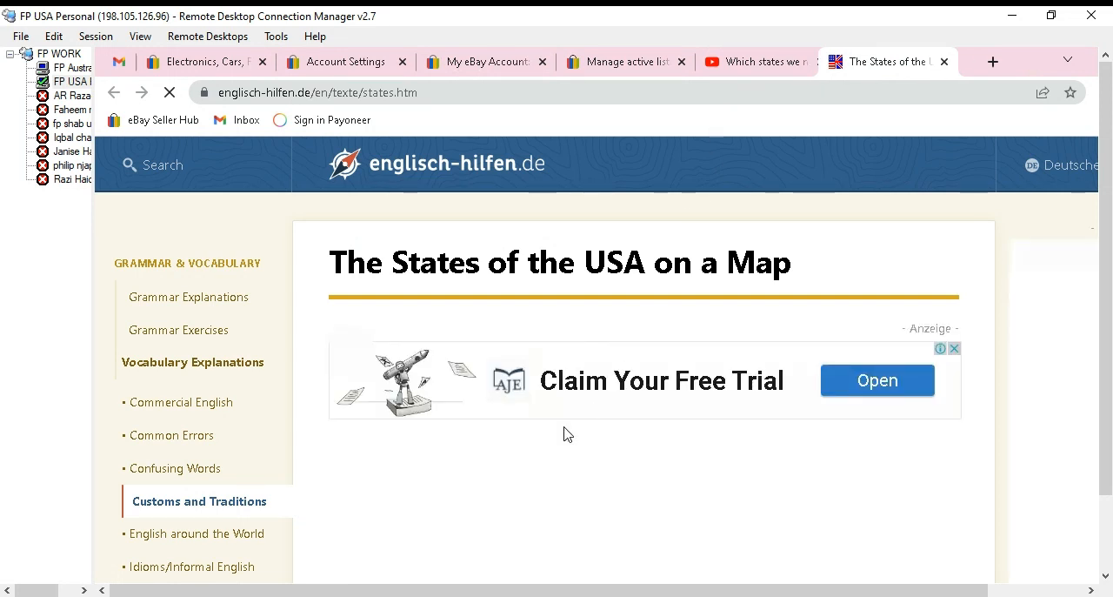
{"action": "scroll", "coordinate": [566, 435], "scroll_direction": "down", "scroll_amount": 4}
{"action": "scroll", "coordinate": [565, 432], "scroll_direction": "down", "scroll_amount": 20}
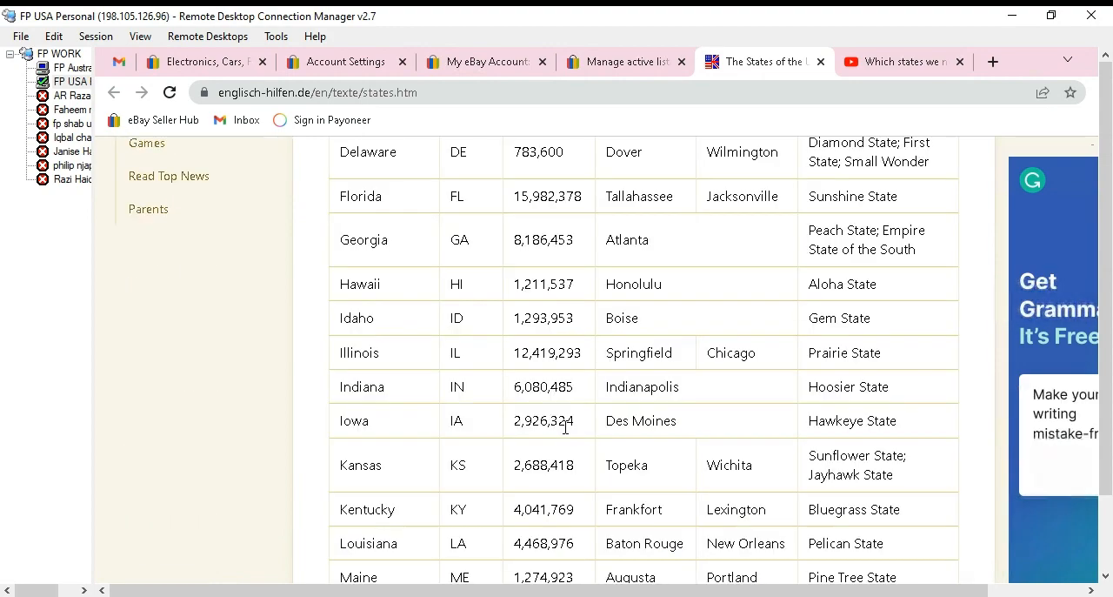
{"action": "scroll", "coordinate": [565, 428], "scroll_direction": "down", "scroll_amount": 15}
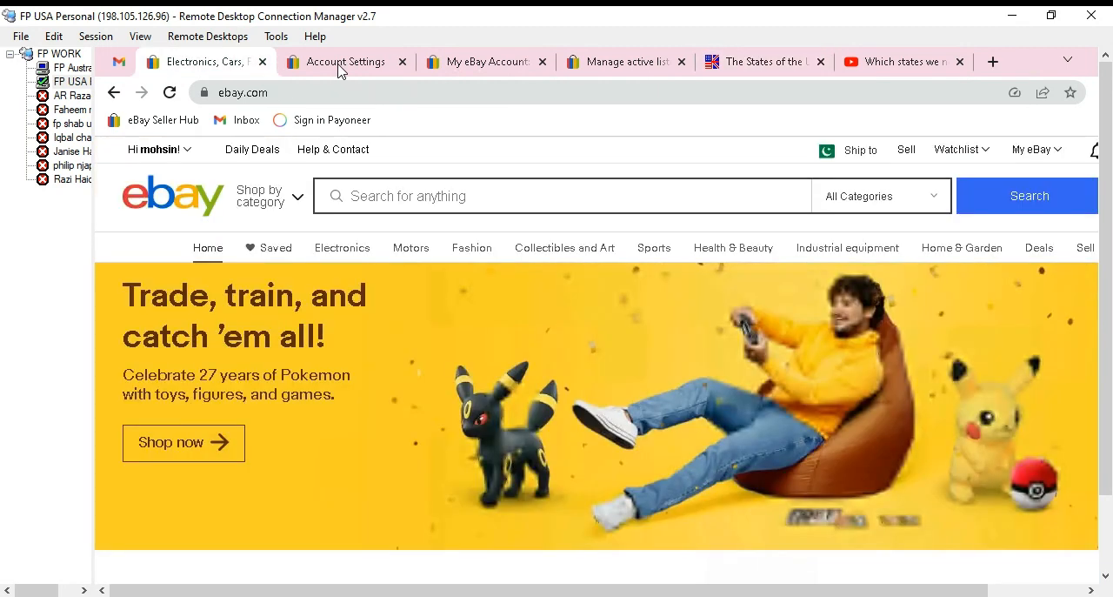
Start creating a new shipping policy in the eBay account's business policies.
{"action": "left_click", "coordinate": [340, 72]}
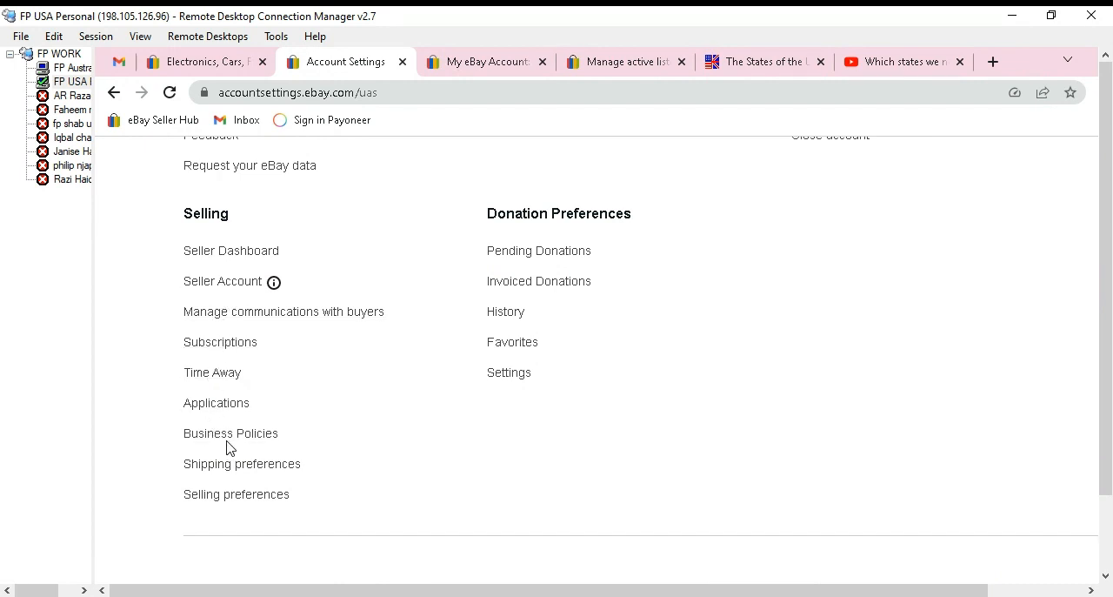
{"action": "left_click", "coordinate": [498, 70]}
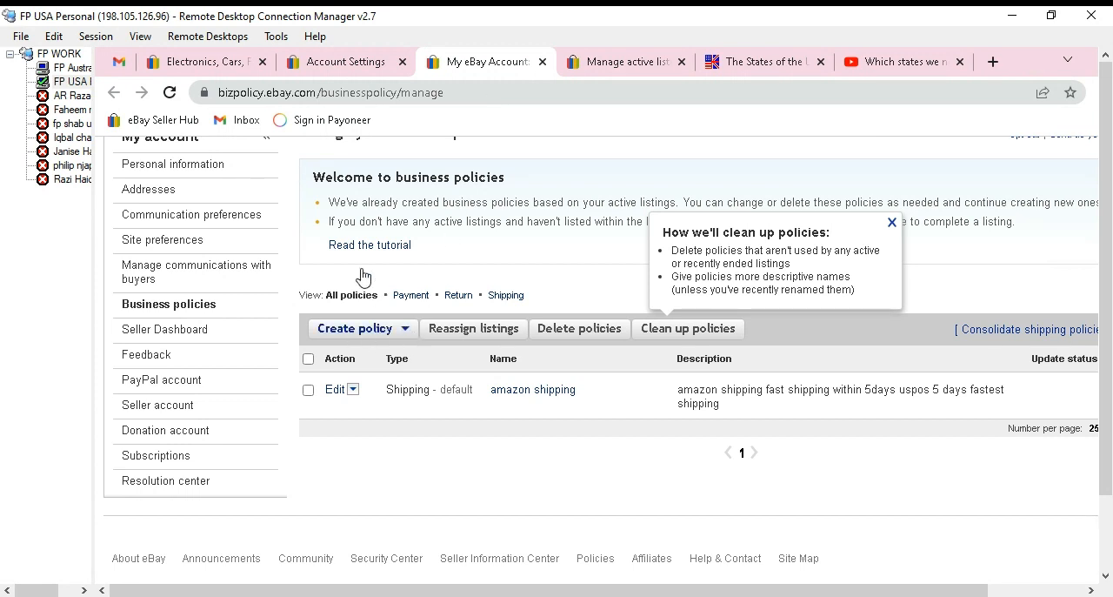
{"action": "left_click", "coordinate": [407, 333]}
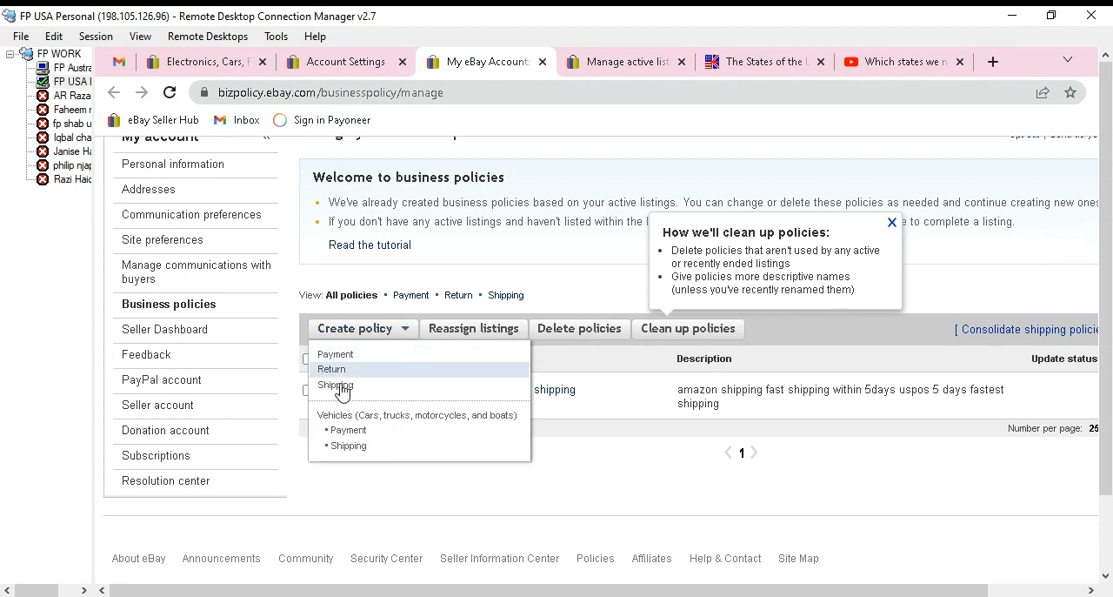
{"action": "left_click", "coordinate": [355, 390]}
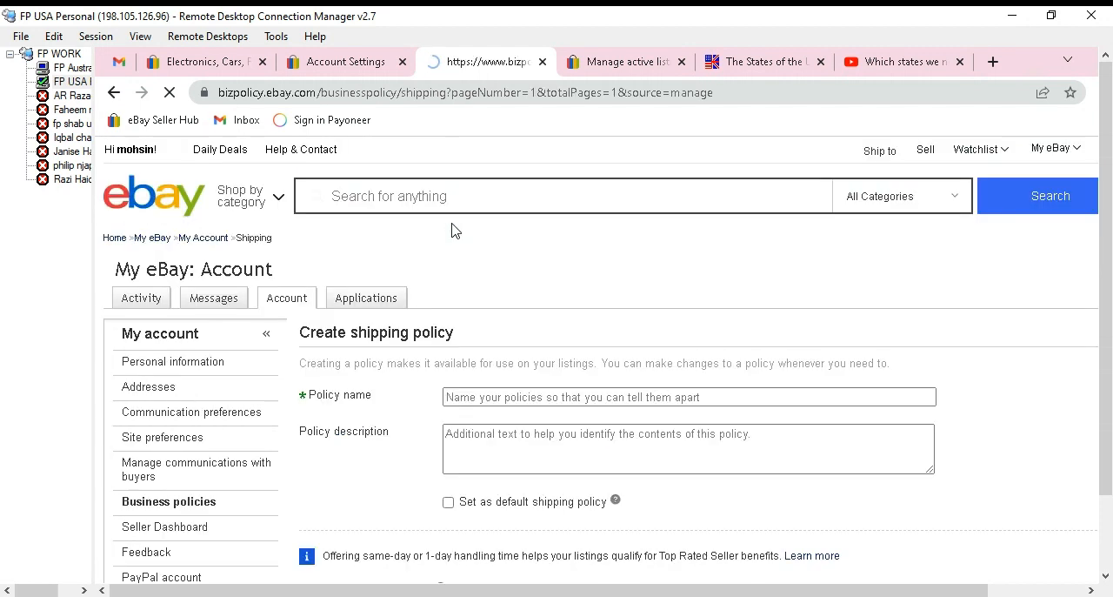
Name the new shipping policy "usa shipping".
{"action": "left_click", "coordinate": [526, 392]}
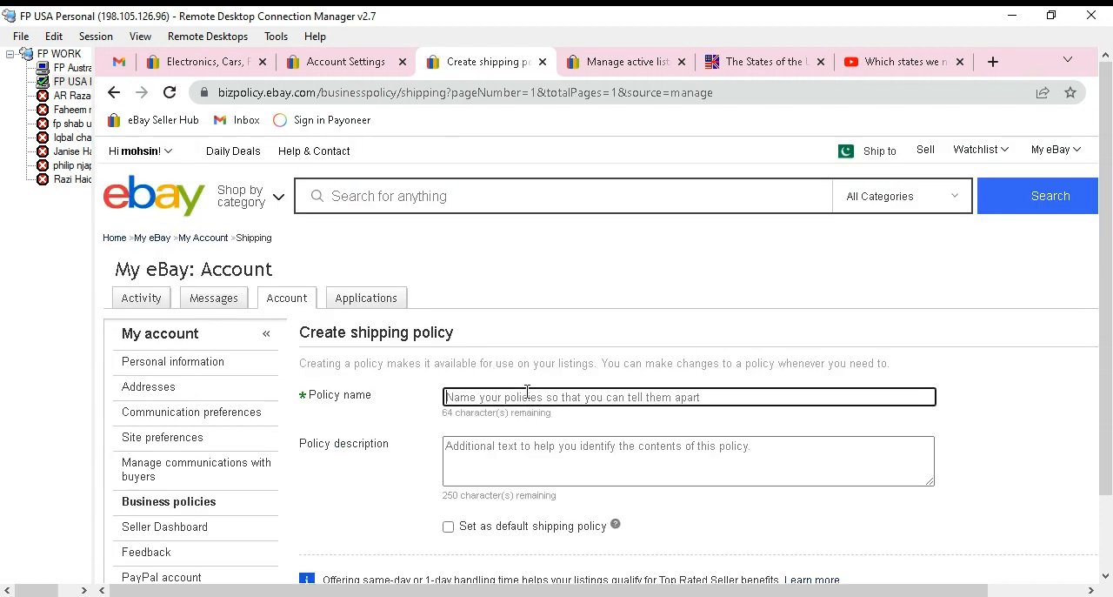
{"action": "type", "text": "us"}
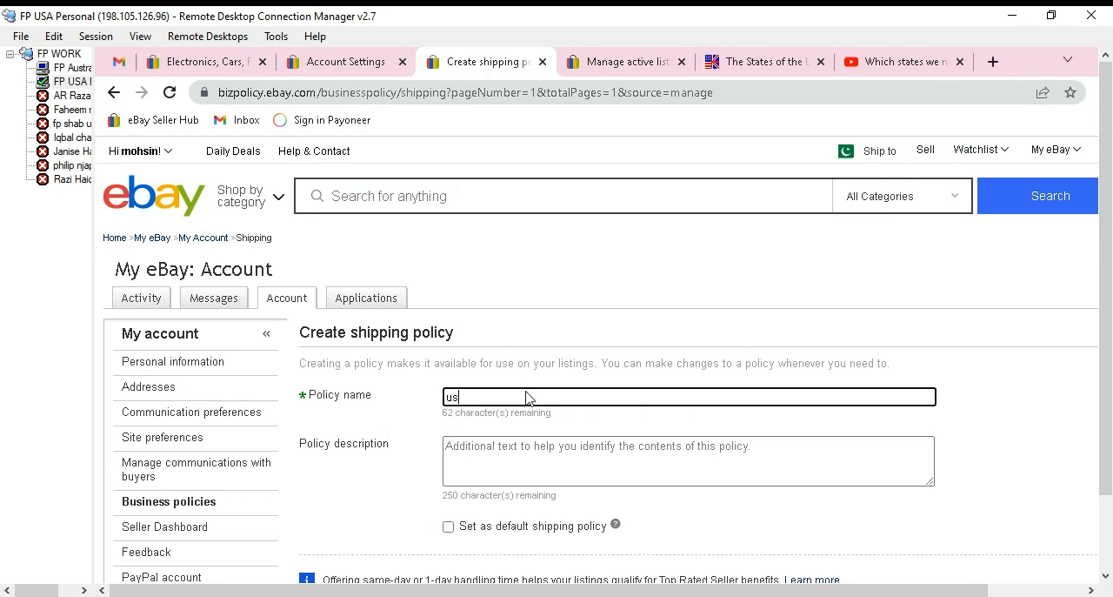
{"action": "type", "text": "a shipping"}
Enter the policy description "amazon walmart samsclub homedepot costco shipping policy" and make it the default shipping policy.
{"action": "left_click", "coordinate": [524, 460]}
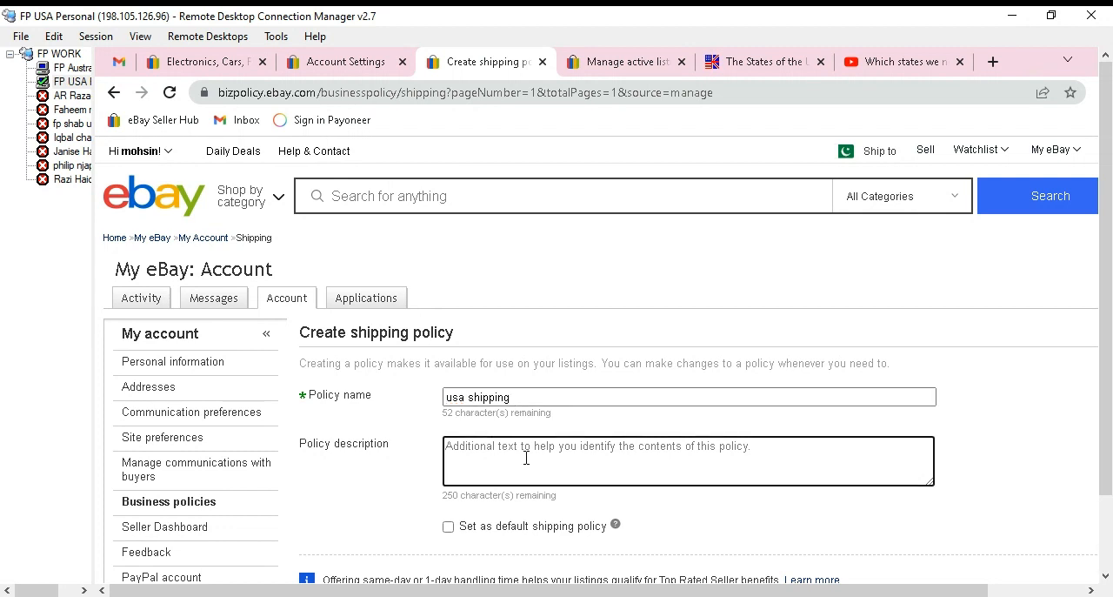
{"action": "type", "text": "amazon walmart sams"}
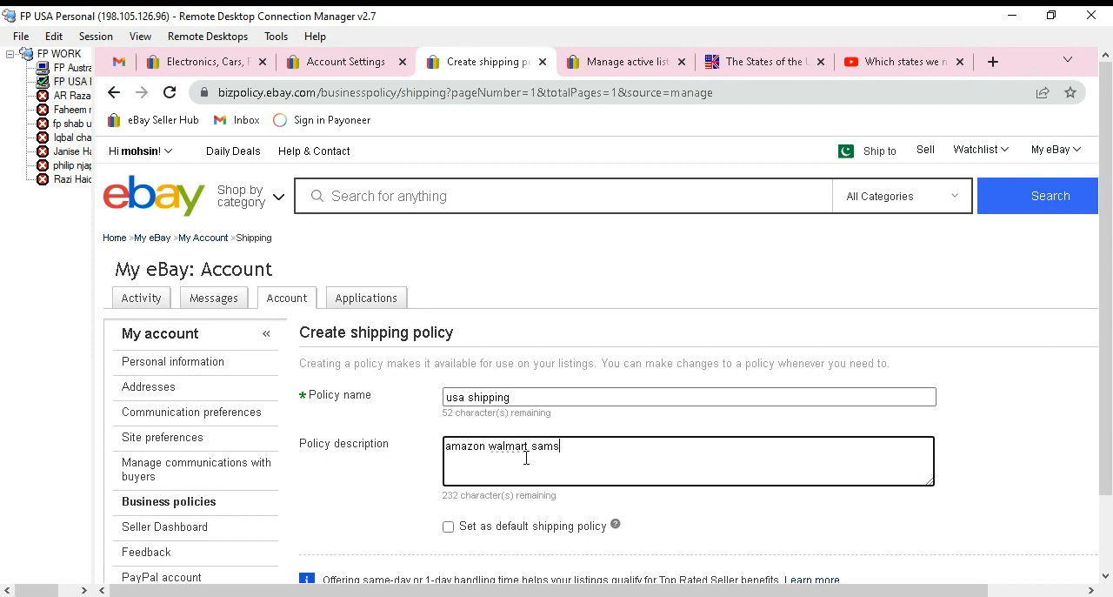
{"action": "type", "text": "club homedepot costco"}
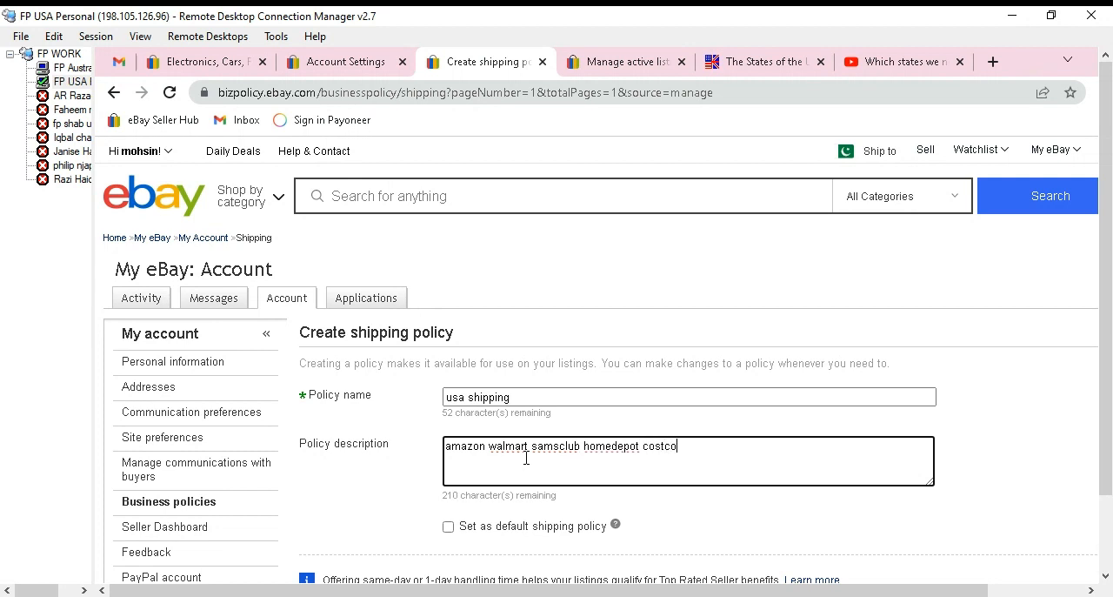
{"action": "type", "text": " shipping policy"}
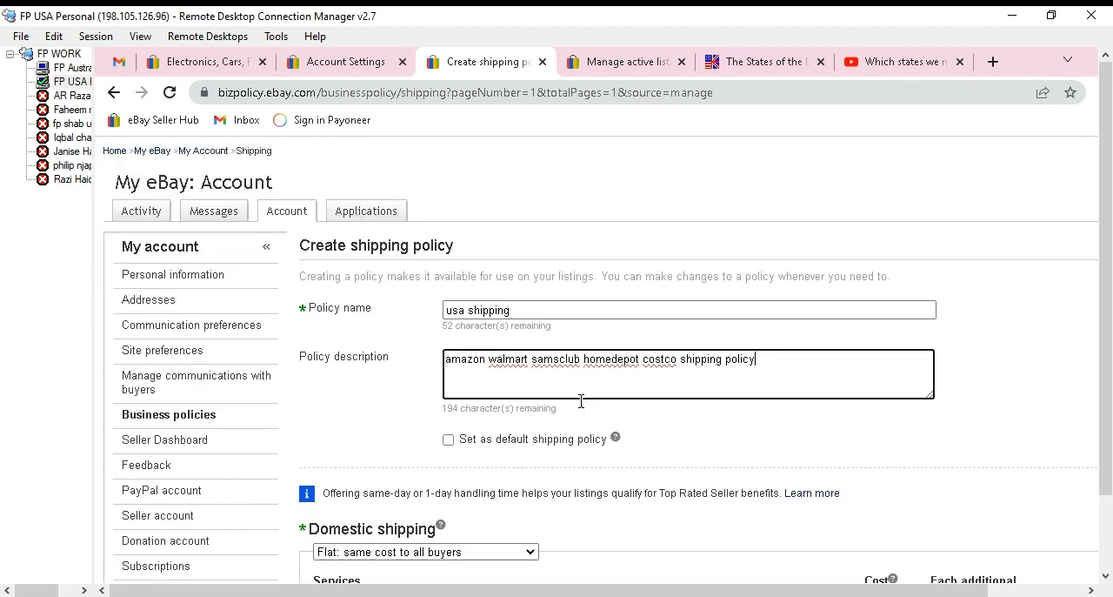
{"action": "scroll", "coordinate": [609, 392], "scroll_direction": "down", "scroll_amount": 3}
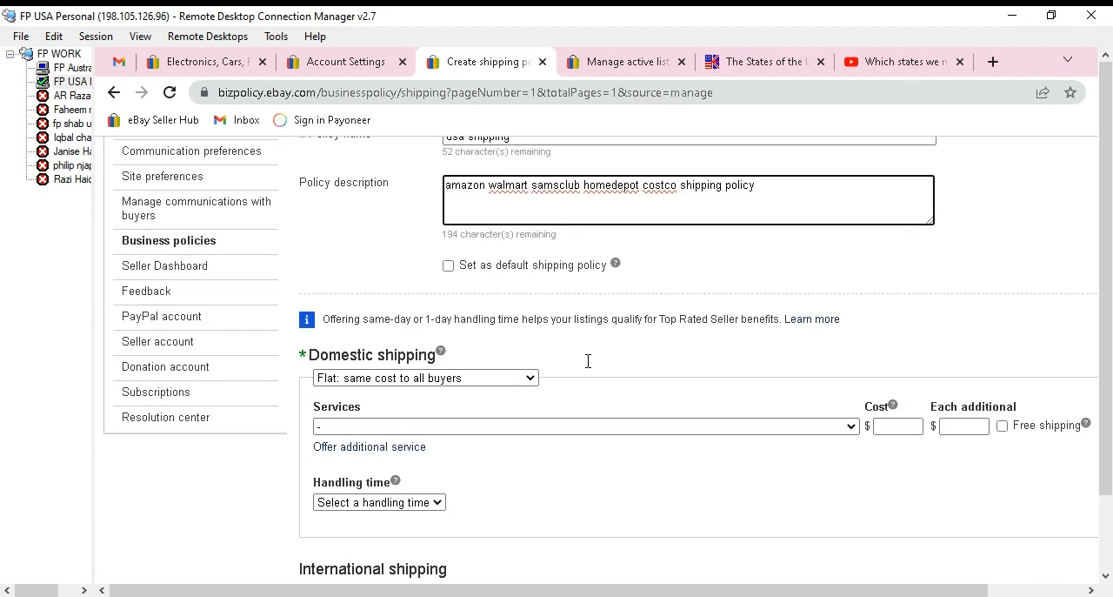
{"action": "left_click", "coordinate": [448, 266]}
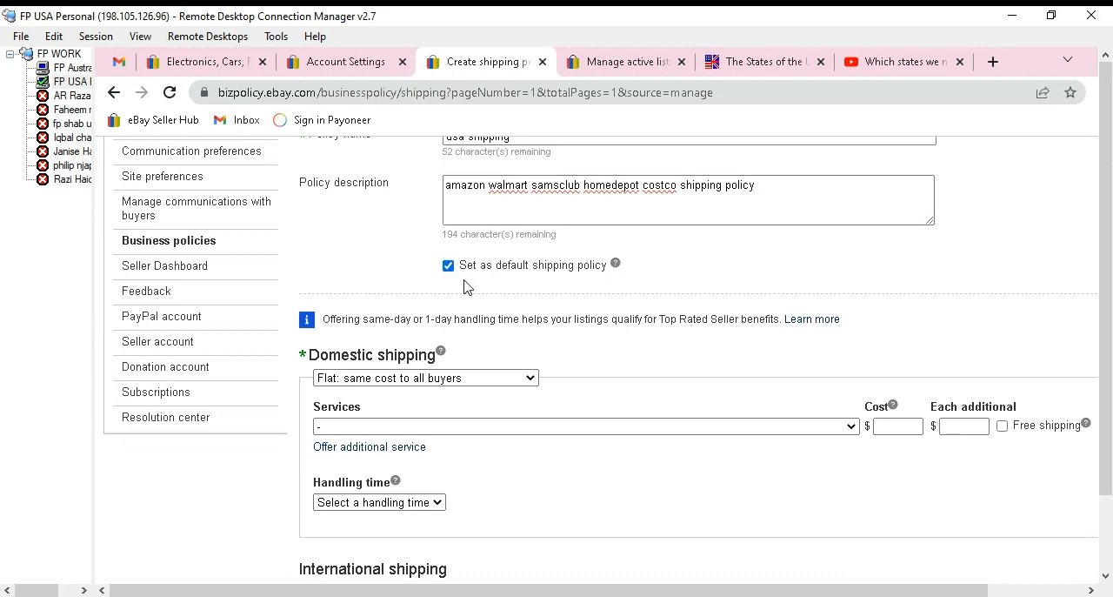
Set domestic shipping to USPS Priority Mail (1 to 4 business days) with free shipping and a handling time of 3 business days.
{"action": "scroll", "coordinate": [470, 288], "scroll_direction": "down", "scroll_amount": 1}
{"action": "left_click", "coordinate": [848, 340]}
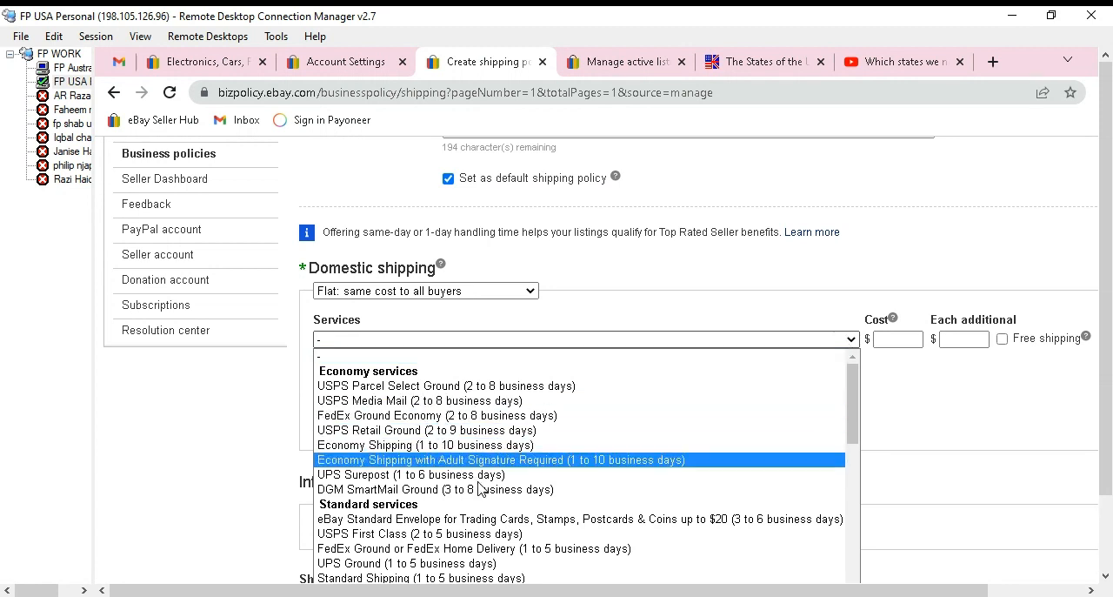
{"action": "scroll", "coordinate": [479, 487], "scroll_direction": "down", "scroll_amount": 4}
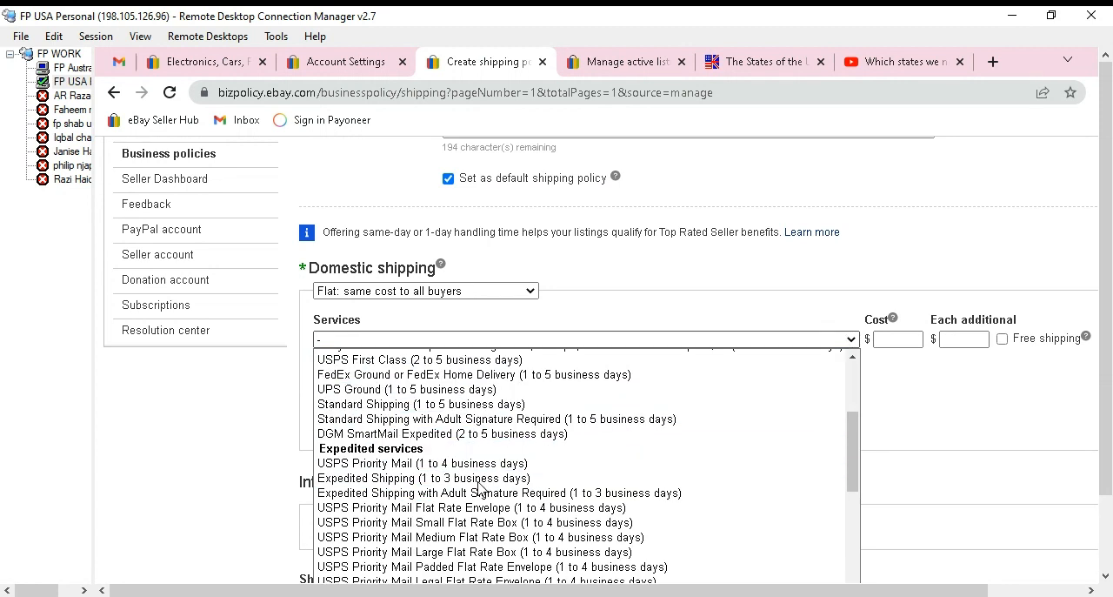
{"action": "left_click", "coordinate": [403, 464]}
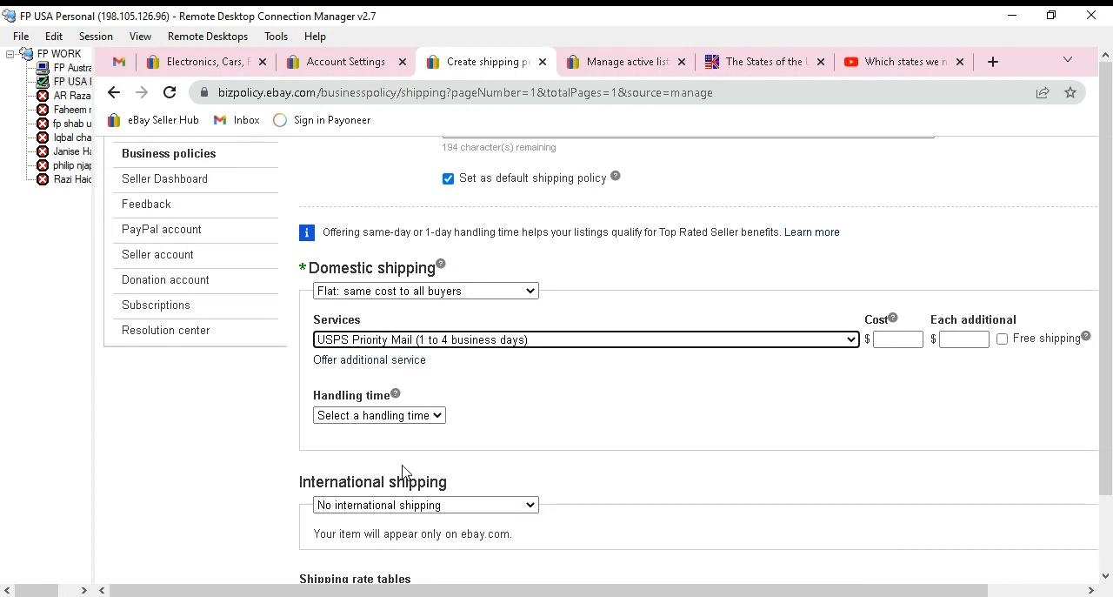
{"action": "left_click", "coordinate": [1002, 341]}
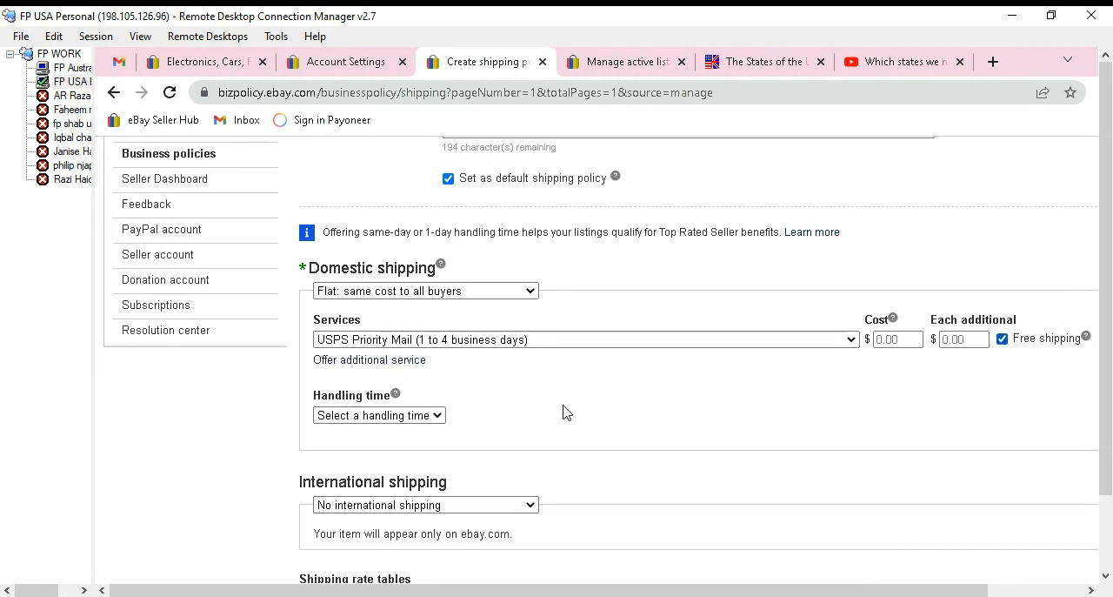
{"action": "left_click", "coordinate": [393, 418]}
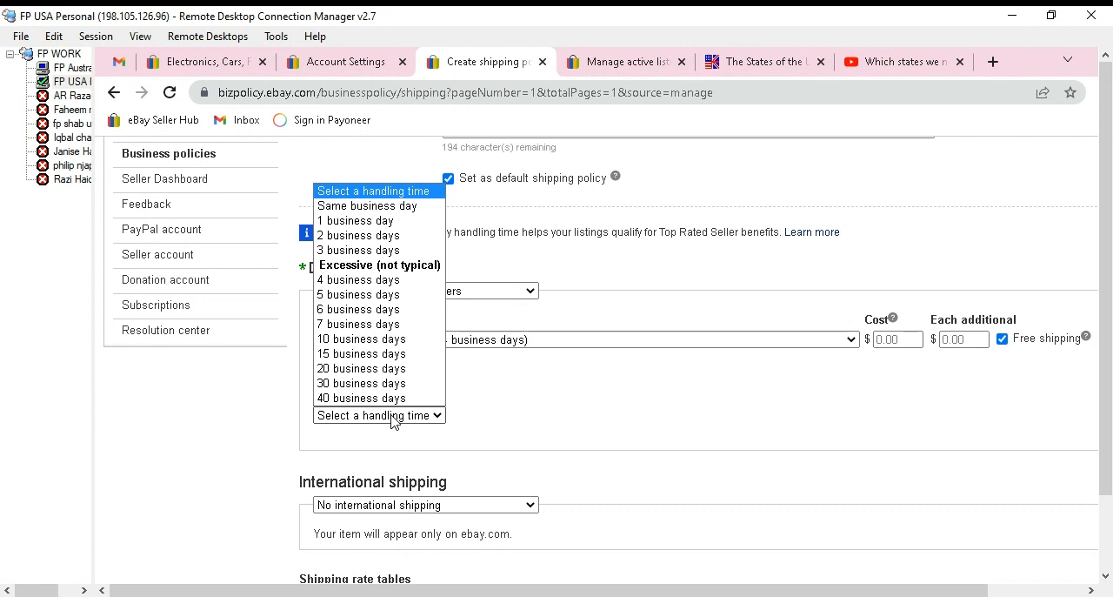
{"action": "left_click", "coordinate": [357, 250]}
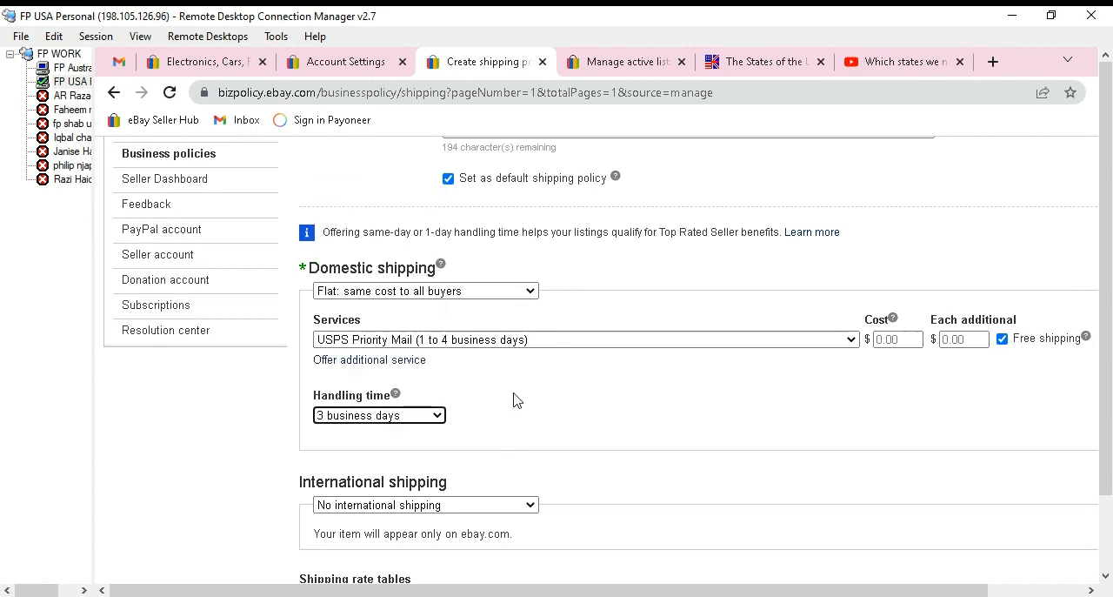
Open the exclusion list for the policy's excluded shipping locations.
{"action": "scroll", "coordinate": [513, 400], "scroll_direction": "down", "scroll_amount": 3}
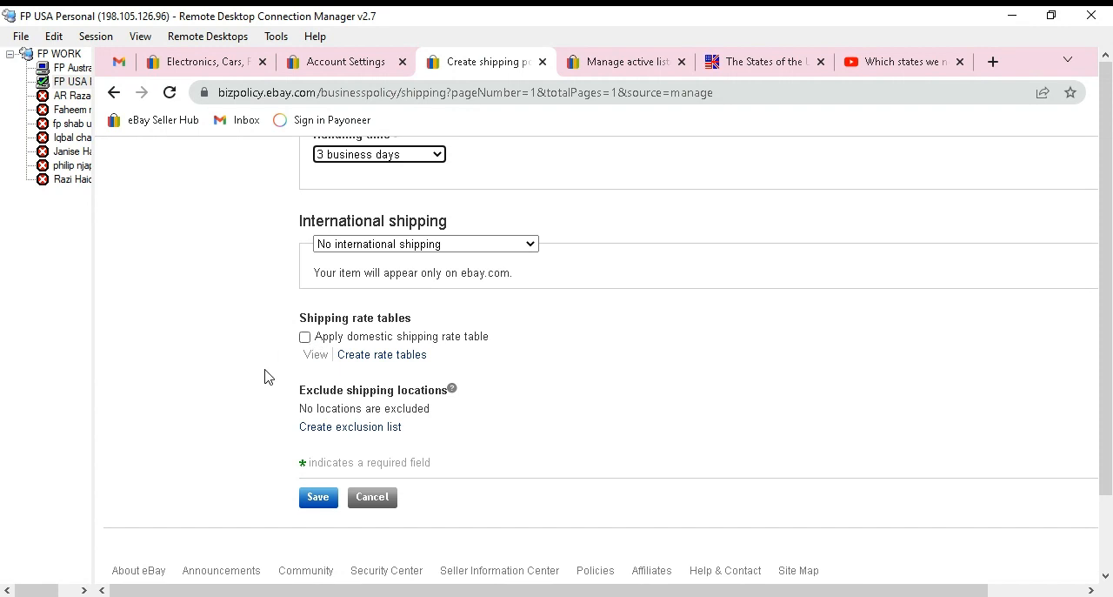
{"action": "double_click", "coordinate": [355, 388]}
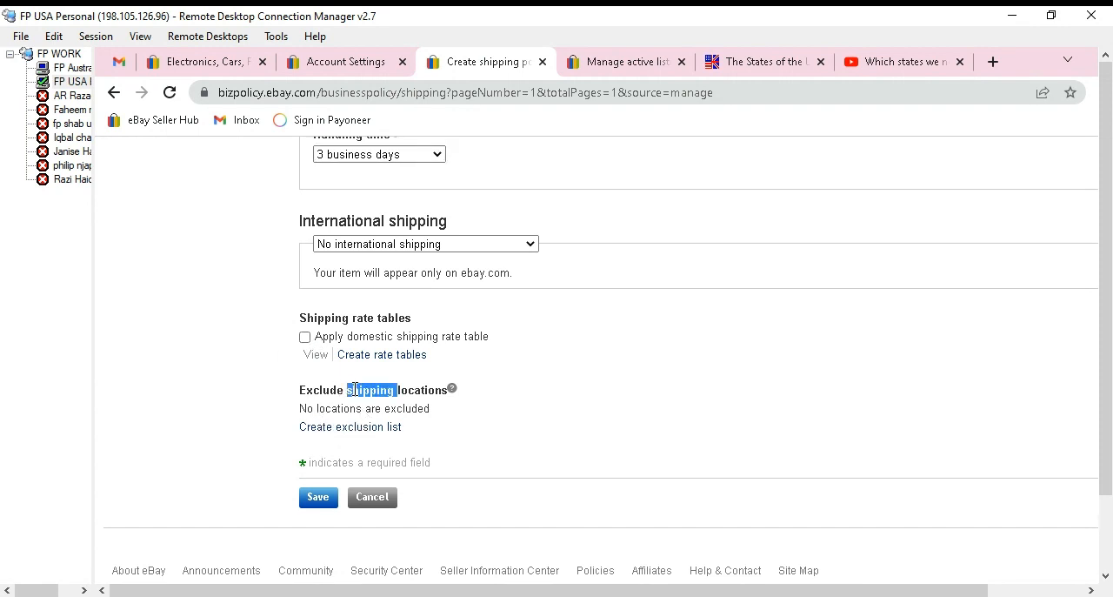
{"action": "triple_click", "coordinate": [354, 389]}
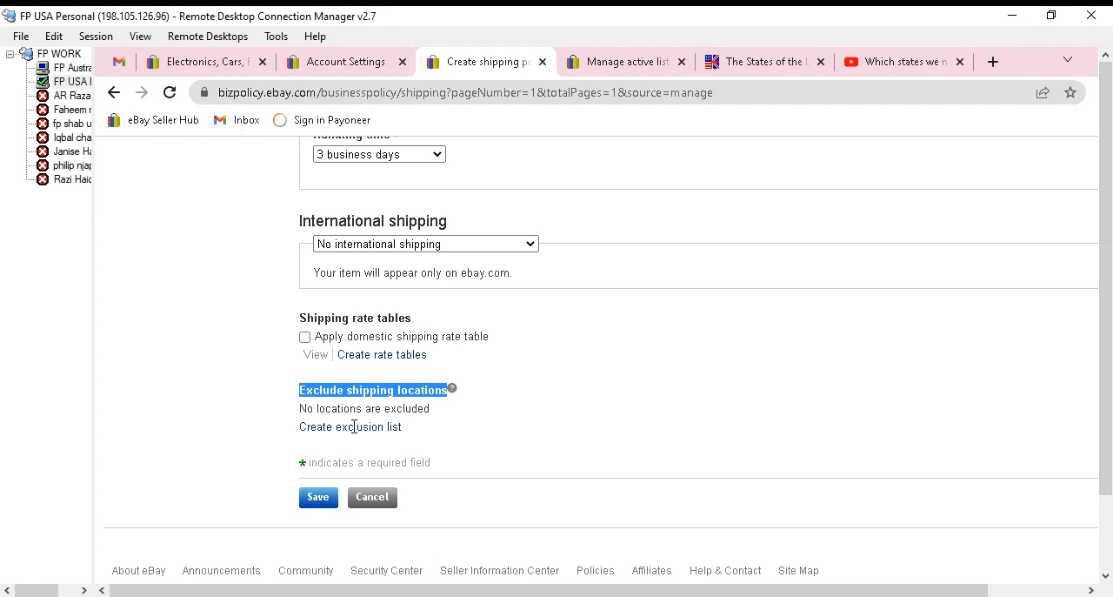
{"action": "left_click", "coordinate": [331, 429]}
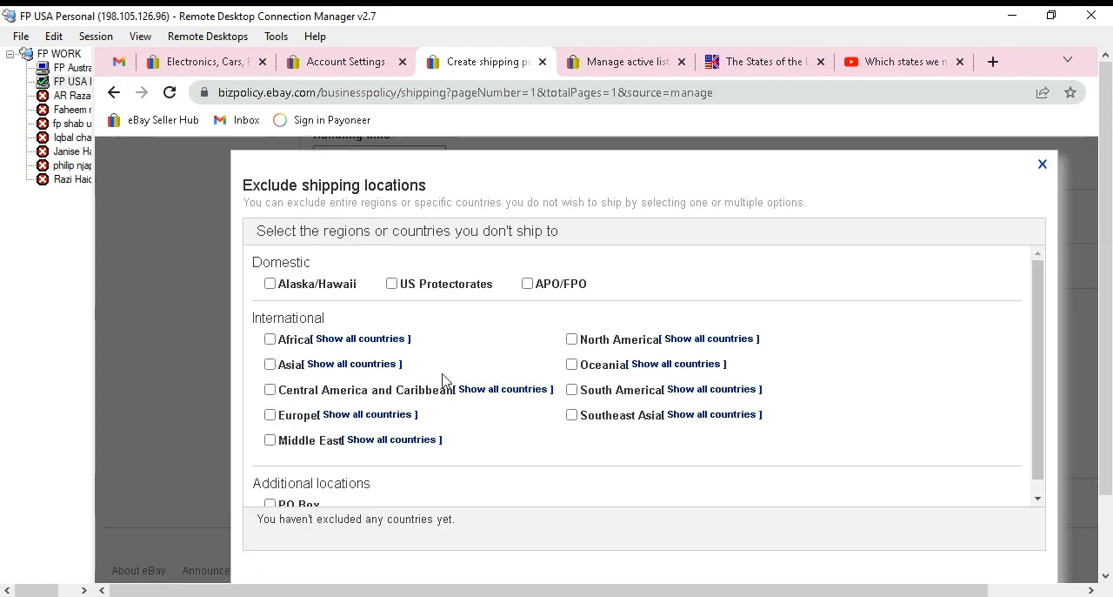
Expand the Central America and Caribbean region and look through its countries in the exclusion list.
{"action": "scroll", "coordinate": [442, 380], "scroll_direction": "down", "scroll_amount": 1}
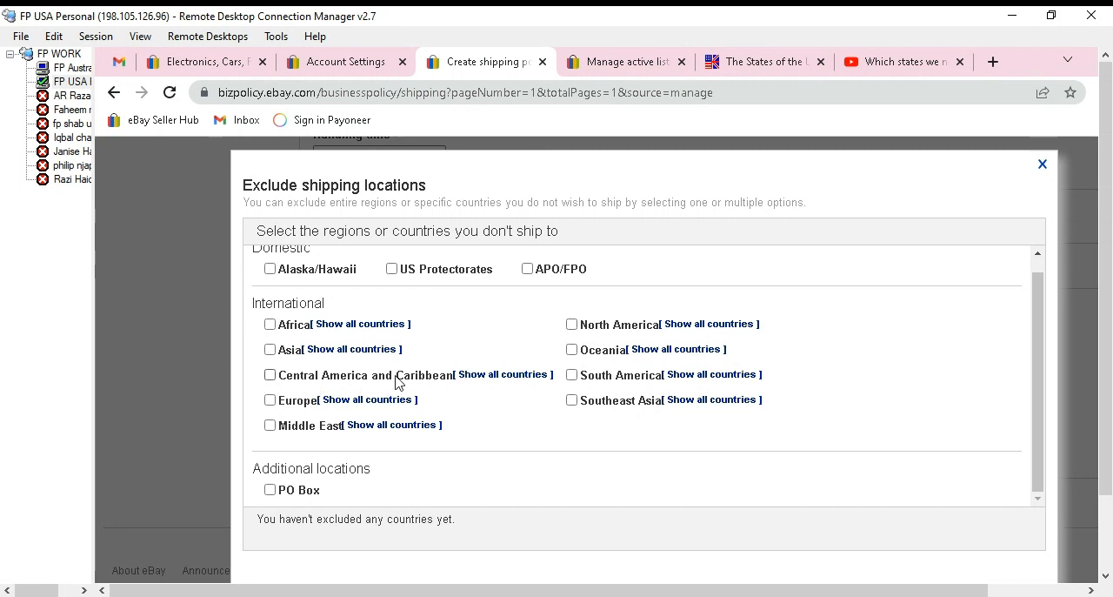
{"action": "left_click", "coordinate": [493, 376]}
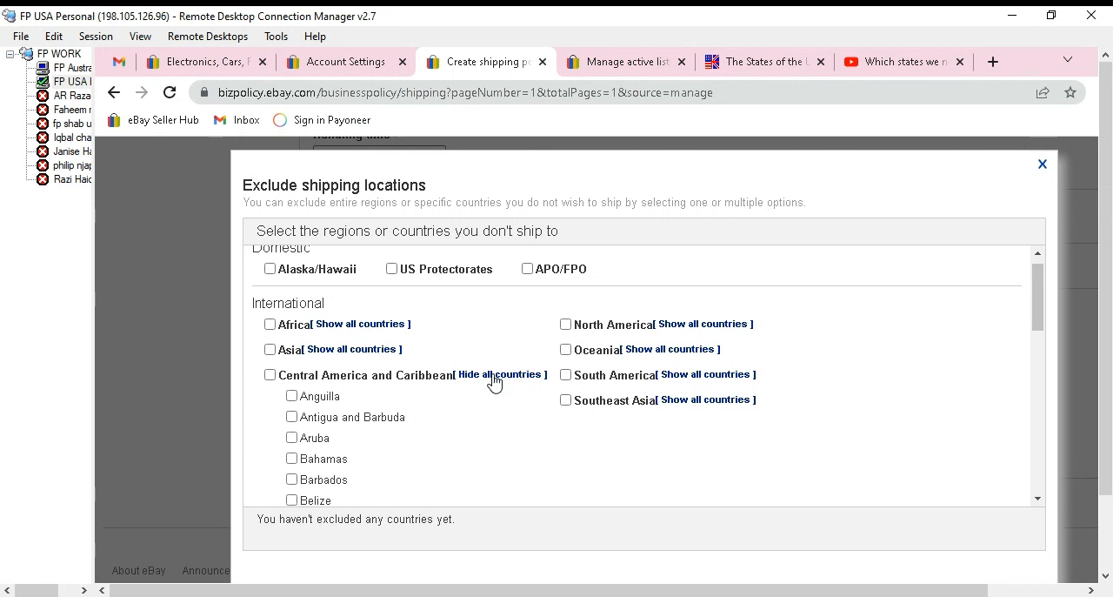
{"action": "scroll", "coordinate": [401, 427], "scroll_direction": "down", "scroll_amount": 6}
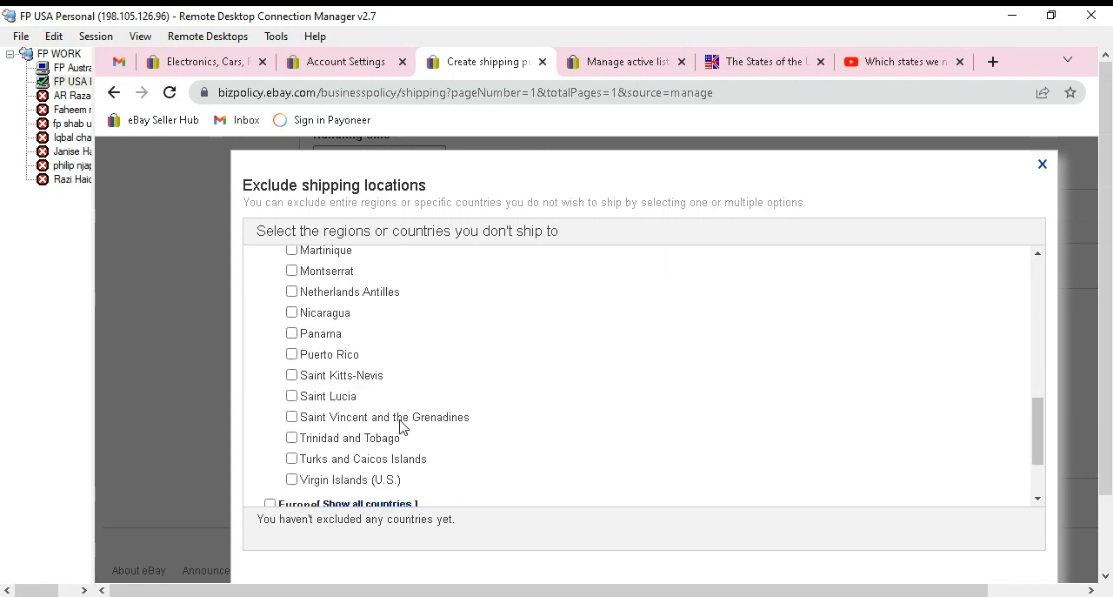
{"action": "scroll", "coordinate": [401, 426], "scroll_direction": "down", "scroll_amount": 2}
{"action": "scroll", "coordinate": [405, 427], "scroll_direction": "up", "scroll_amount": 1}
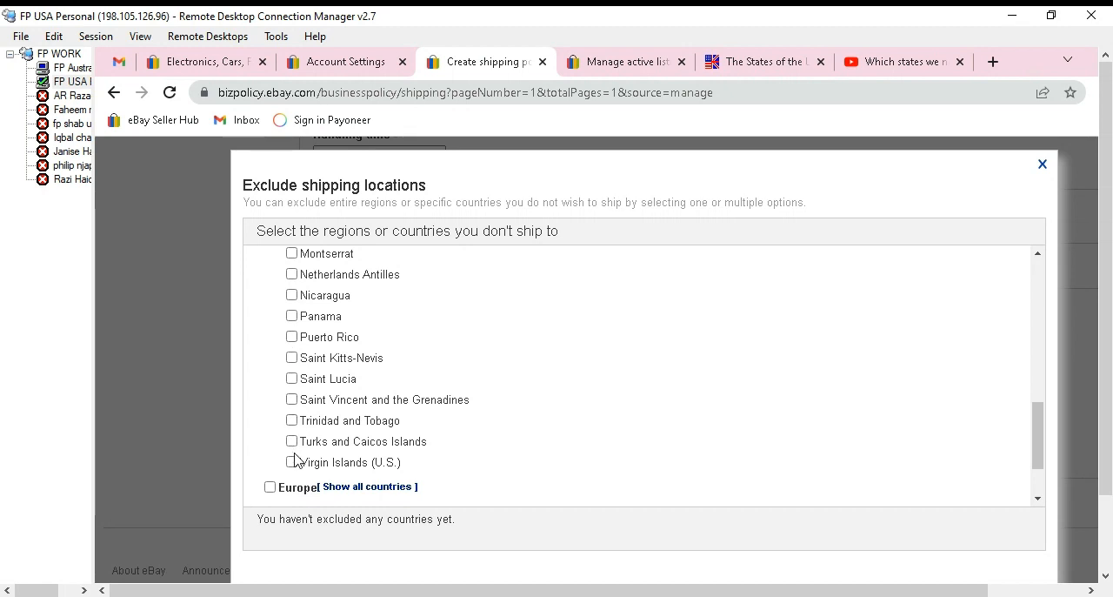
{"action": "scroll", "coordinate": [307, 435], "scroll_direction": "up", "scroll_amount": 1}
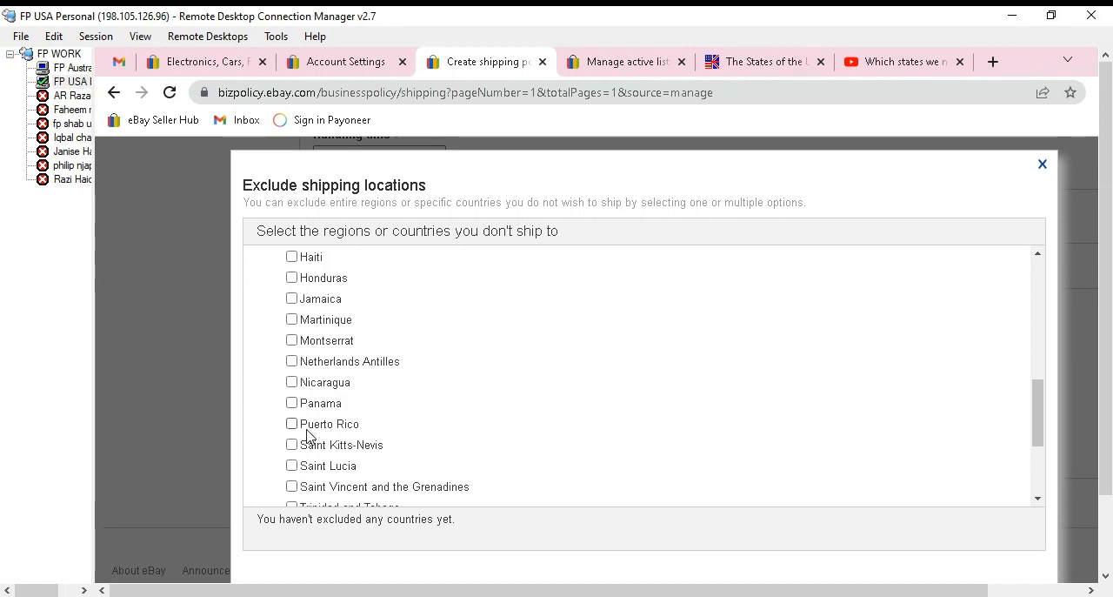
{"action": "scroll", "coordinate": [307, 435], "scroll_direction": "up", "scroll_amount": 1}
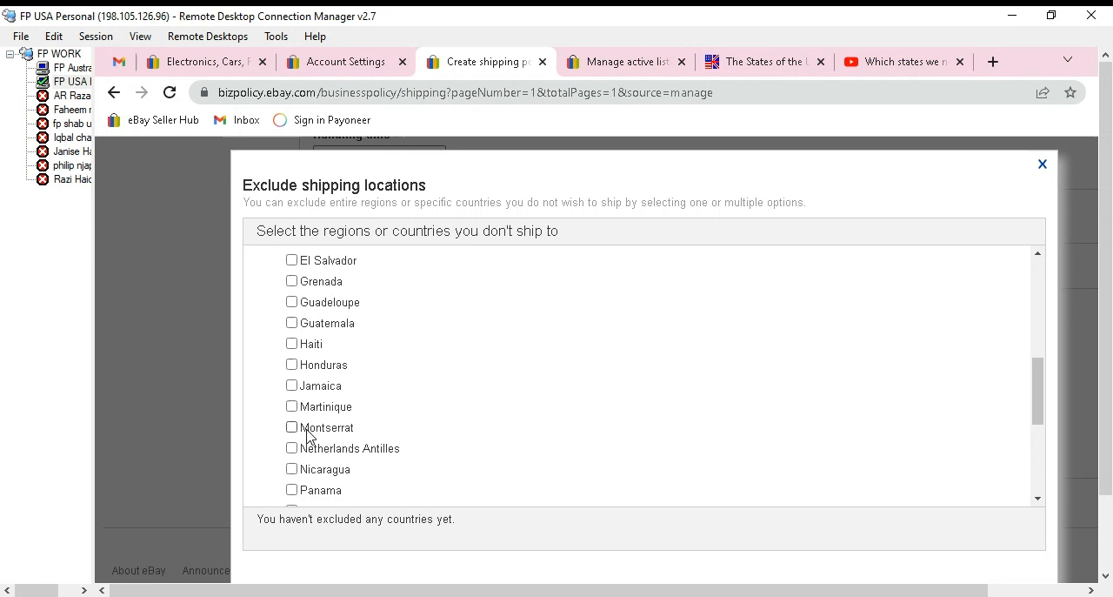
{"action": "scroll", "coordinate": [307, 431], "scroll_direction": "up", "scroll_amount": 1}
{"action": "scroll", "coordinate": [302, 405], "scroll_direction": "up", "scroll_amount": 2}
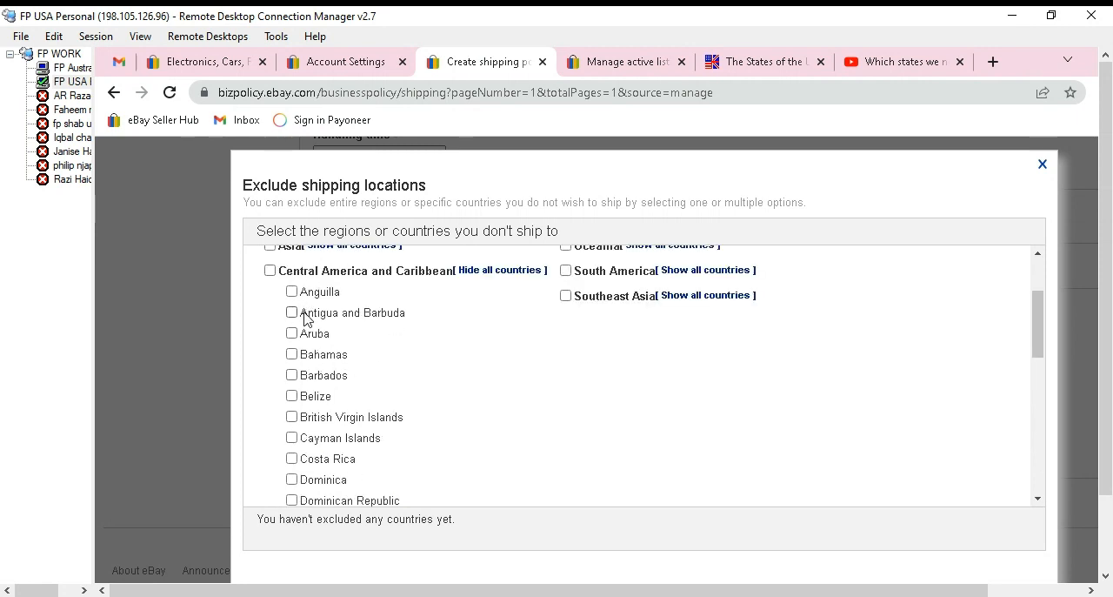
Exclude the international regions Africa, Asia, Oceania, South America and Southeast Asia from shipping.
{"action": "scroll", "coordinate": [305, 313], "scroll_direction": "up", "scroll_amount": 2}
{"action": "left_click", "coordinate": [270, 340]}
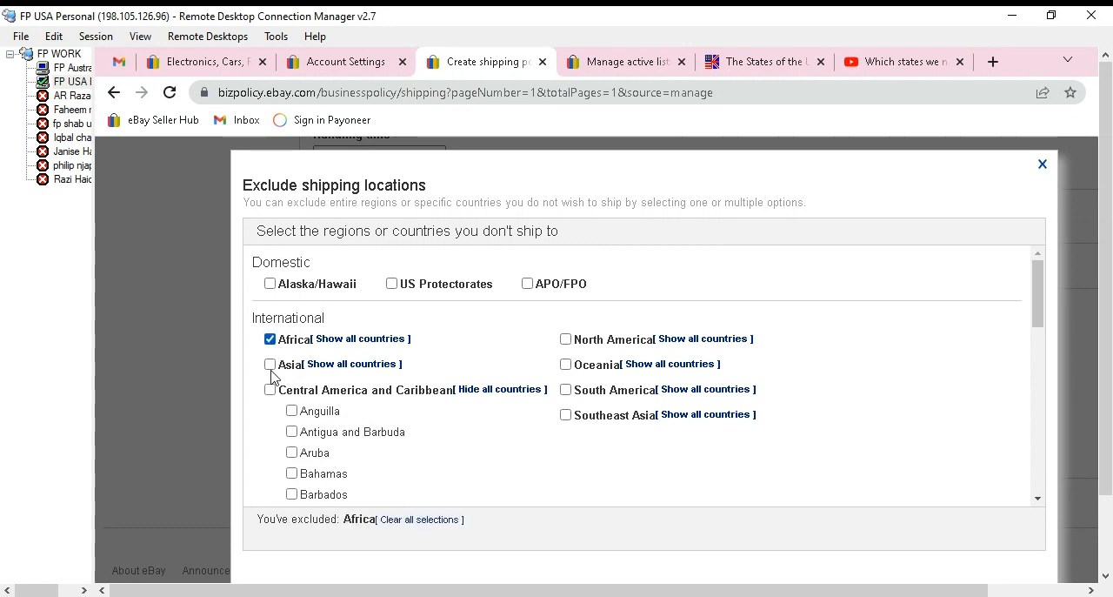
{"action": "left_click", "coordinate": [270, 365]}
{"action": "left_click", "coordinate": [565, 364]}
{"action": "left_click", "coordinate": [565, 390]}
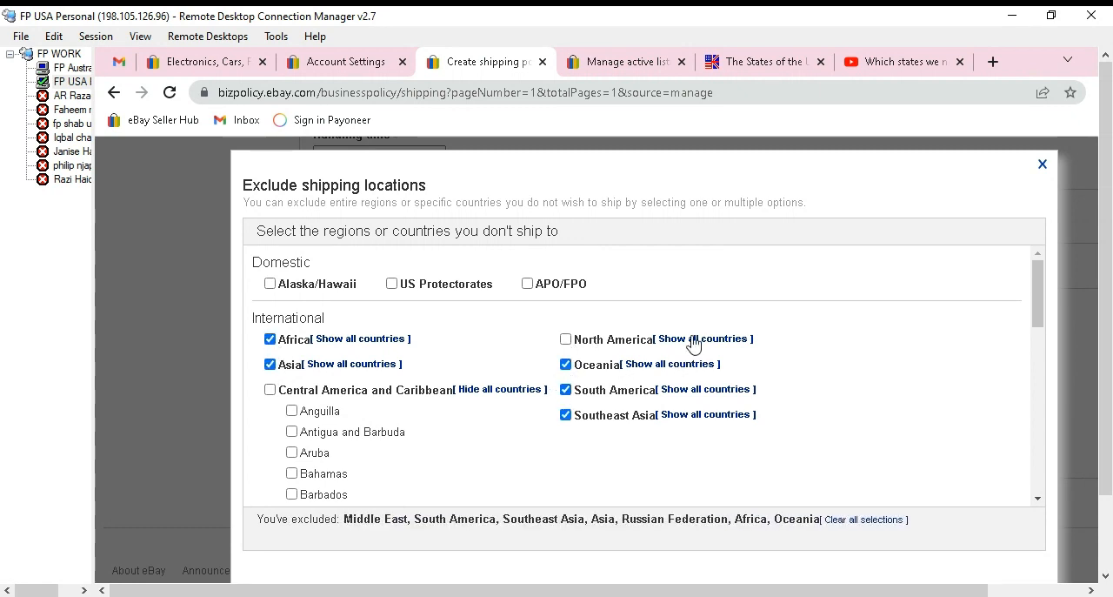
Show the countries of North America and exclude the North America and Central America and Caribbean regions.
{"action": "left_click", "coordinate": [690, 338]}
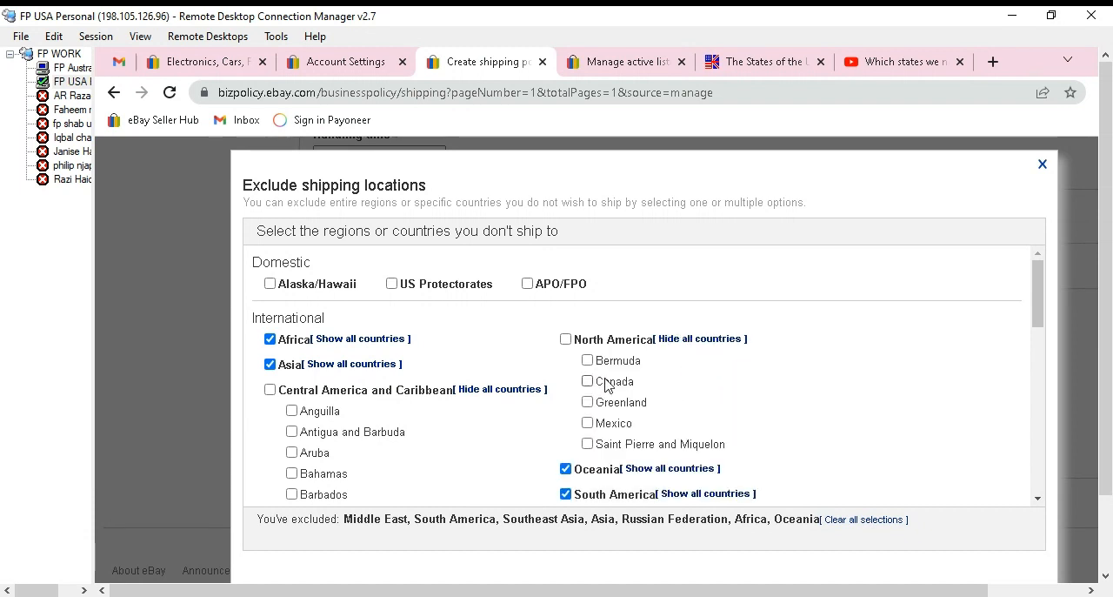
{"action": "left_click", "coordinate": [565, 339]}
{"action": "left_click", "coordinate": [270, 389]}
Exclude the Europe region and the additional location PO Box from shipping.
{"action": "scroll", "coordinate": [499, 397], "scroll_direction": "down", "scroll_amount": 3}
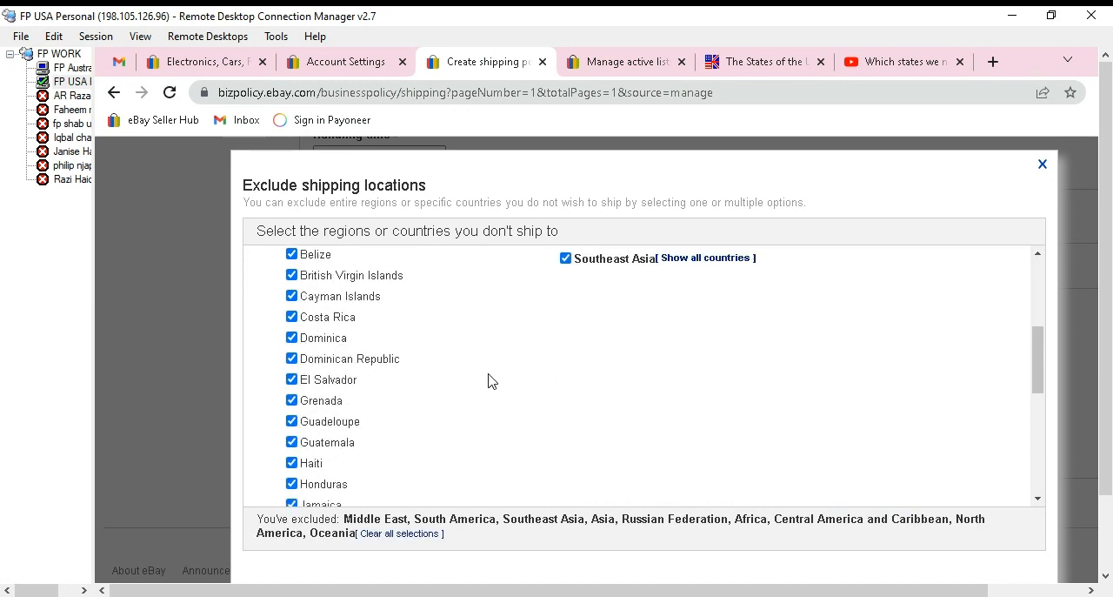
{"action": "scroll", "coordinate": [355, 378], "scroll_direction": "down", "scroll_amount": 5}
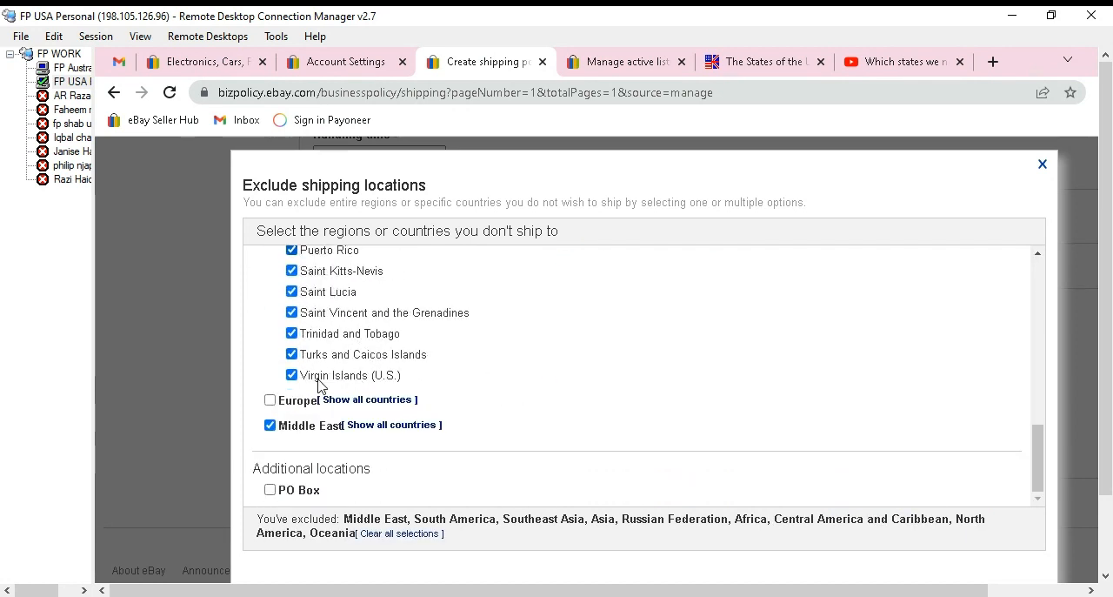
{"action": "left_click", "coordinate": [271, 402]}
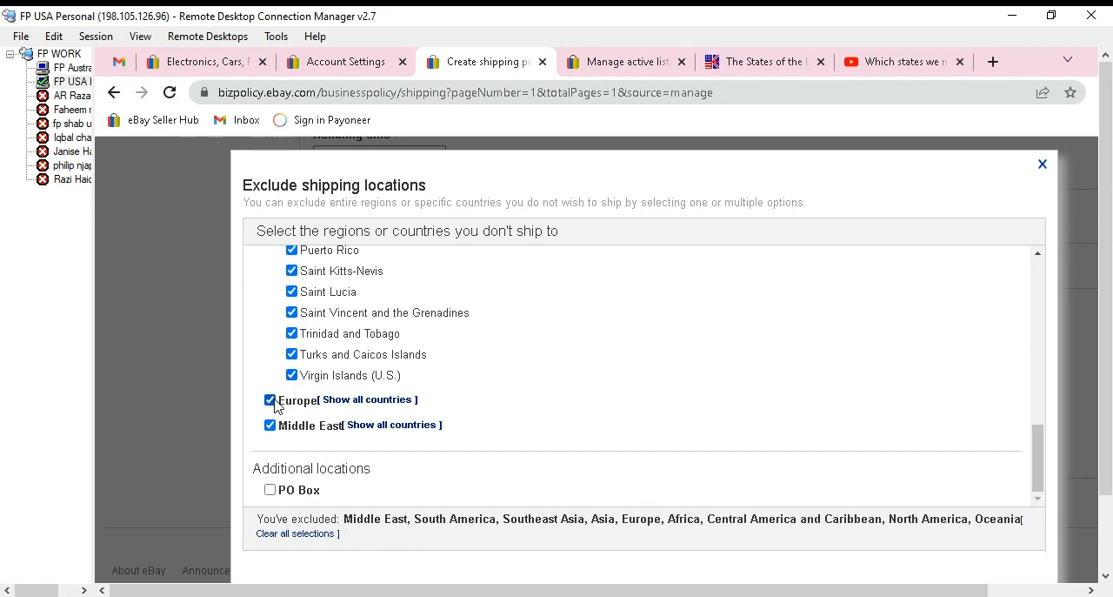
{"action": "scroll", "coordinate": [306, 468], "scroll_direction": "down", "scroll_amount": 1}
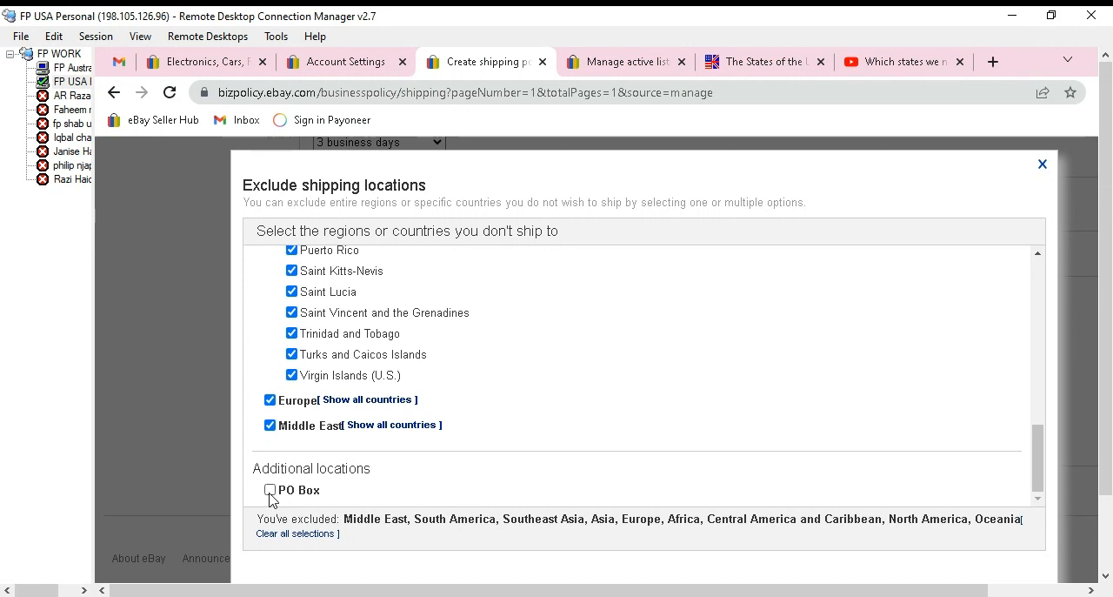
{"action": "left_click", "coordinate": [270, 491]}
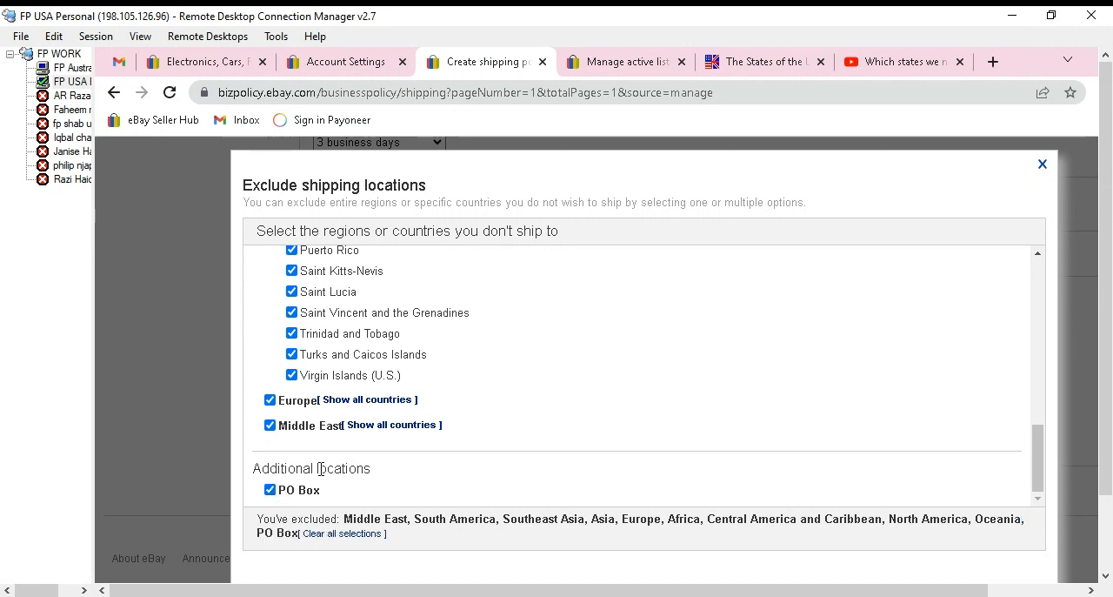
Exclude the domestic locations Alaska/Hawaii, APO/FPO and US Protectorates, and apply the exclusion list to the policy.
{"action": "scroll", "coordinate": [321, 475], "scroll_direction": "up", "scroll_amount": 2}
{"action": "scroll", "coordinate": [320, 475], "scroll_direction": "up", "scroll_amount": 8}
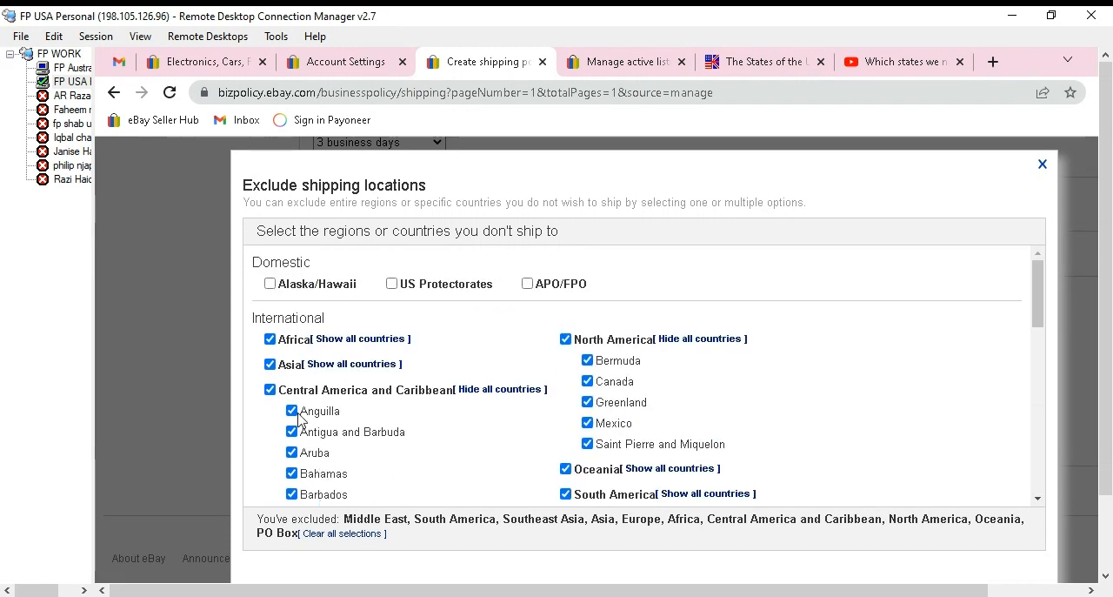
{"action": "left_click", "coordinate": [271, 285]}
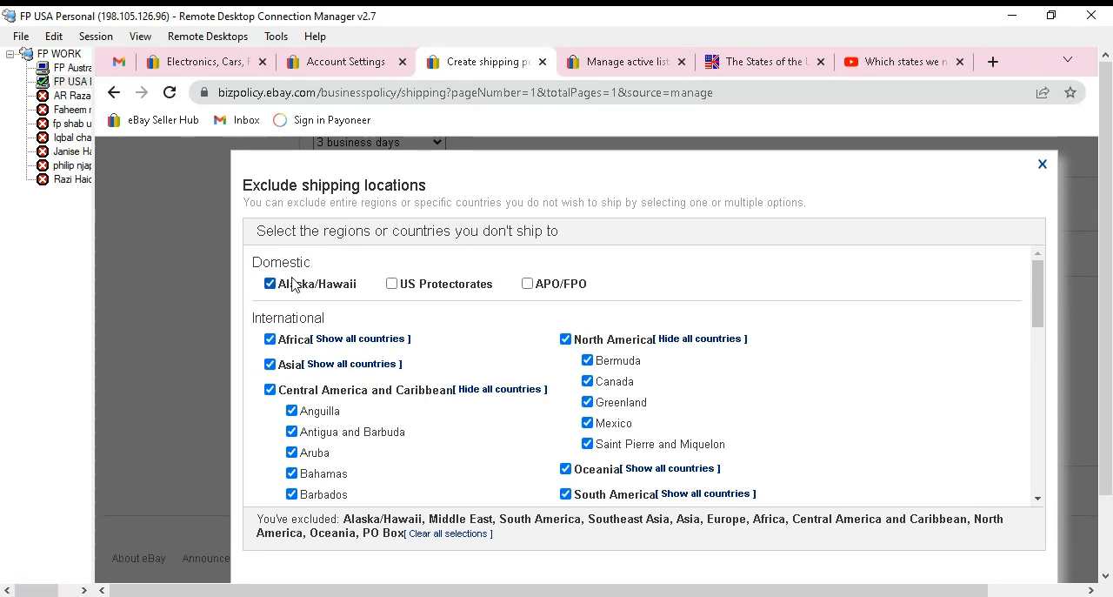
{"action": "left_click", "coordinate": [527, 284]}
{"action": "left_click", "coordinate": [392, 285]}
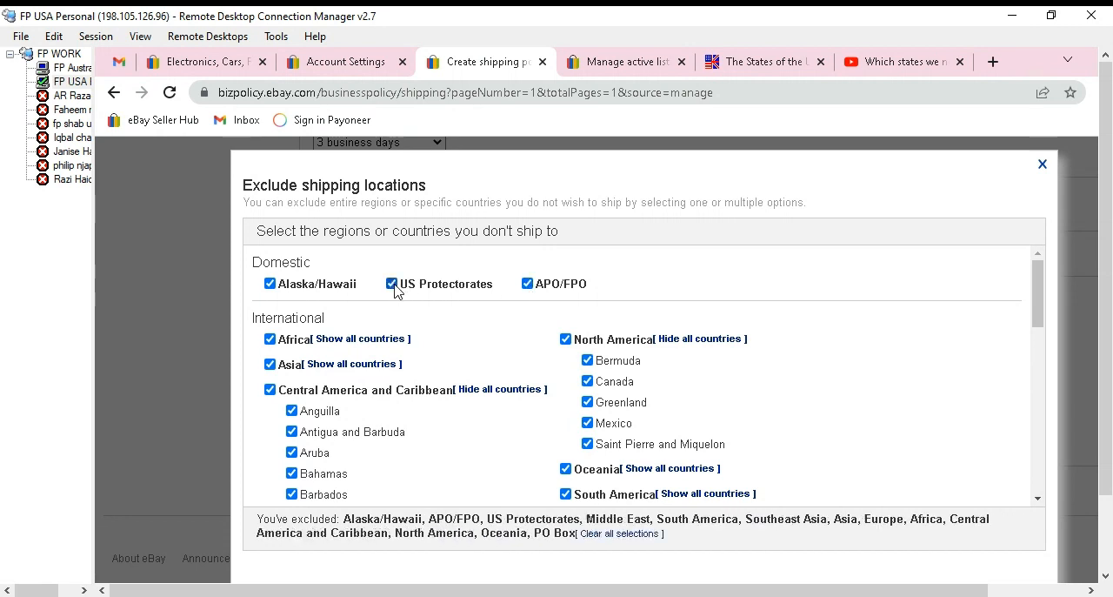
{"action": "scroll", "coordinate": [740, 418], "scroll_direction": "down", "scroll_amount": 10}
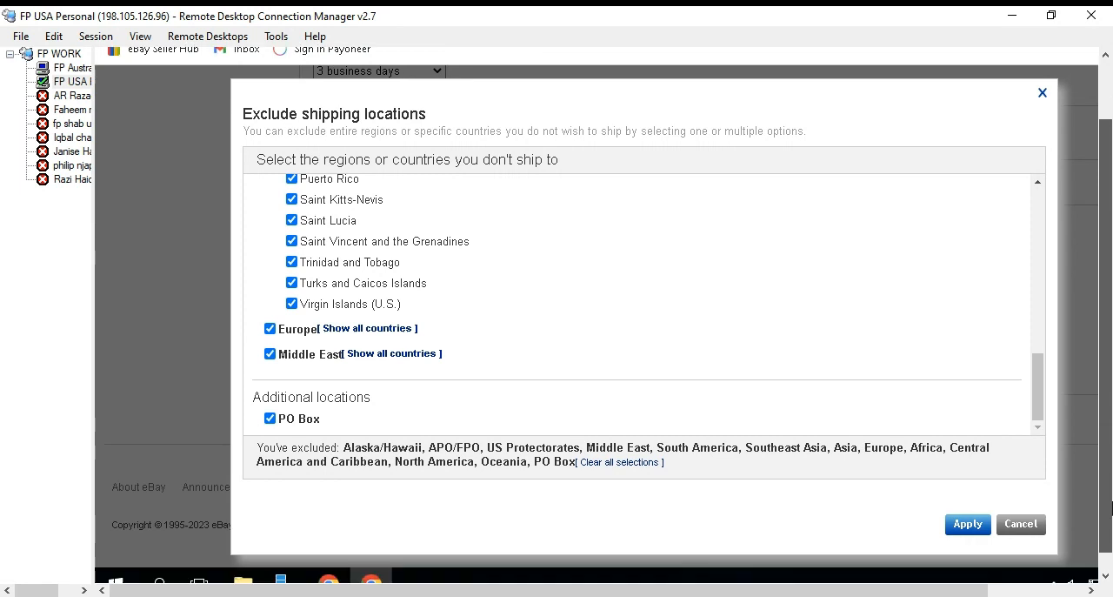
{"action": "scroll", "coordinate": [991, 501], "scroll_direction": "down", "scroll_amount": 1}
{"action": "left_click", "coordinate": [981, 517]}
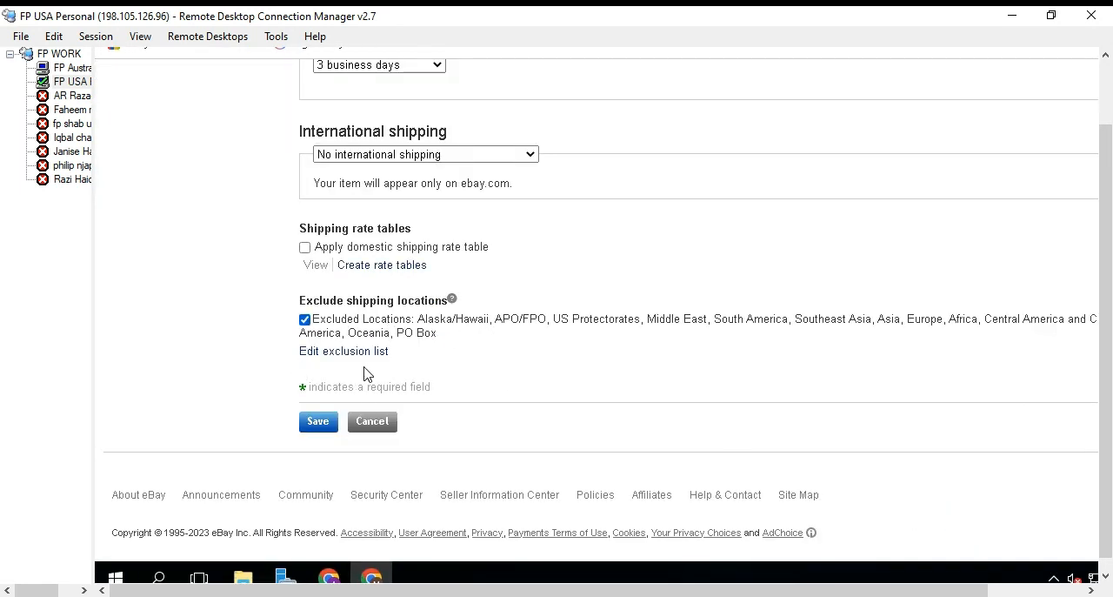
Review the completed policy form and try to save the usa shipping policy.
{"action": "scroll", "coordinate": [513, 328], "scroll_direction": "up", "scroll_amount": 6}
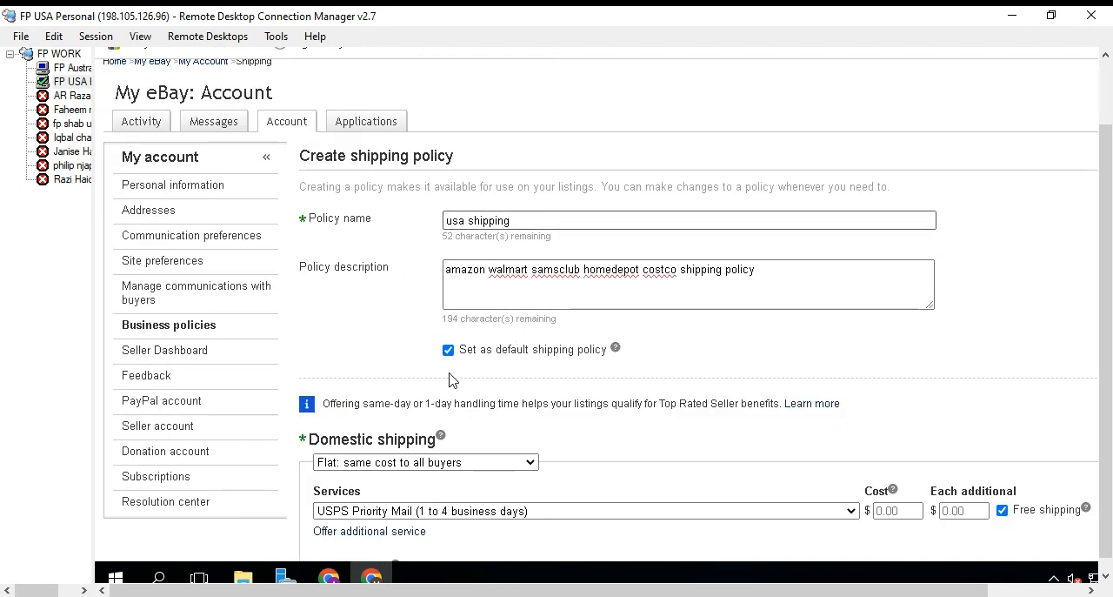
{"action": "scroll", "coordinate": [372, 311], "scroll_direction": "down", "scroll_amount": 3}
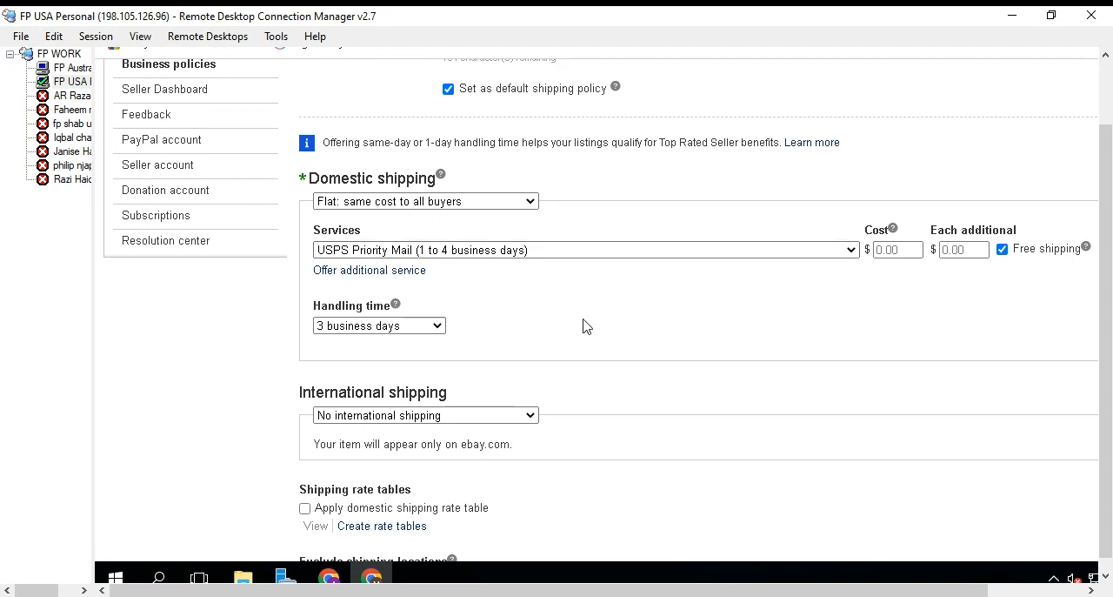
{"action": "scroll", "coordinate": [585, 327], "scroll_direction": "down", "scroll_amount": 3}
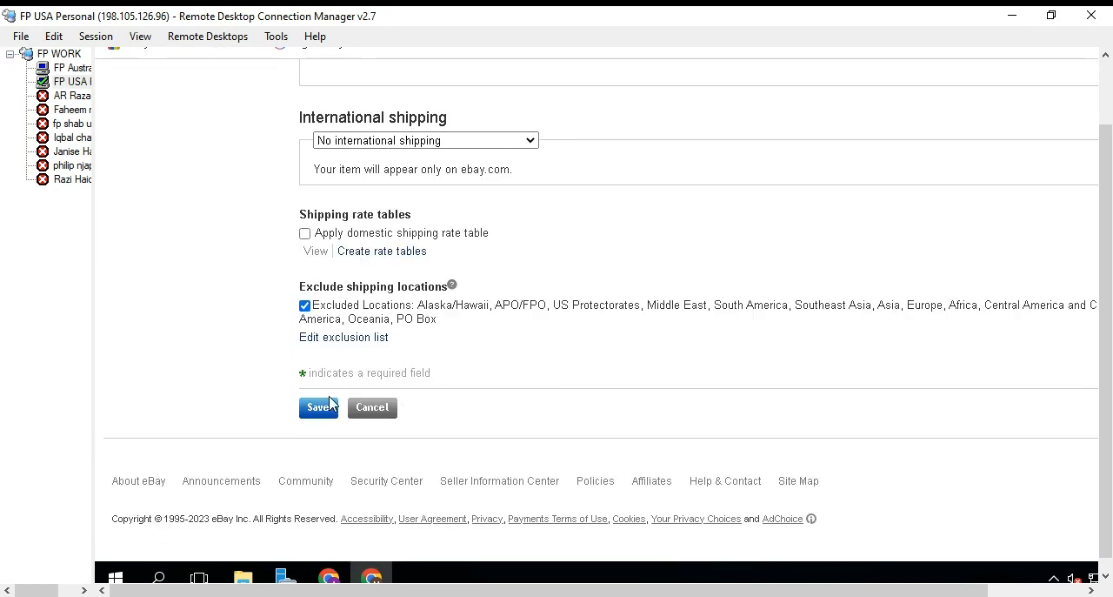
{"action": "left_click", "coordinate": [320, 408]}
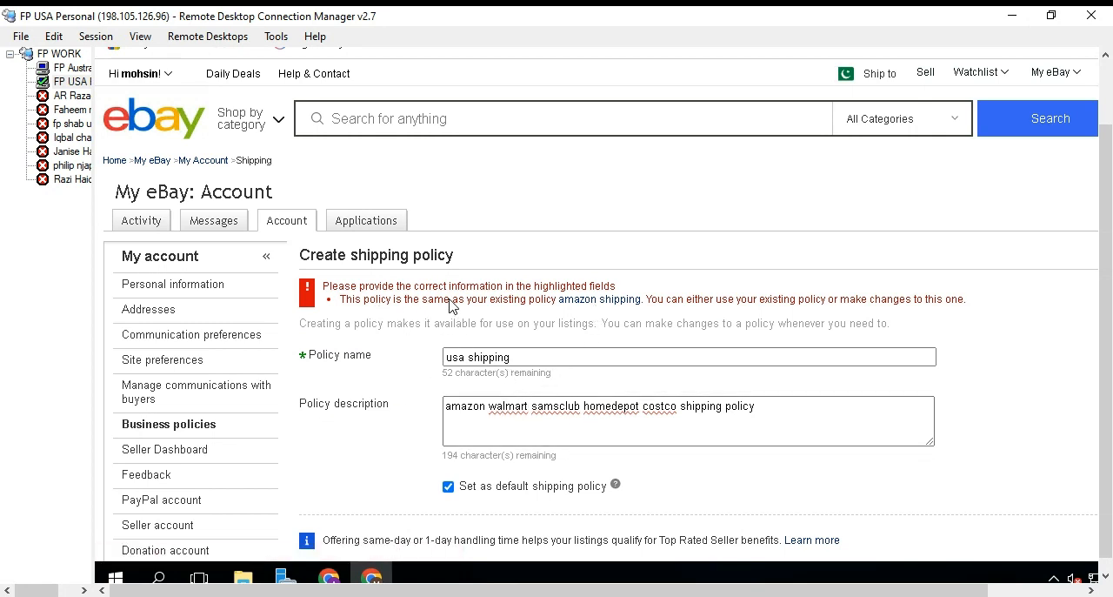
Change the domestic shipping service to Expedited Shipping (1 to 3 business days).
{"action": "scroll", "coordinate": [528, 313], "scroll_direction": "down", "scroll_amount": 4}
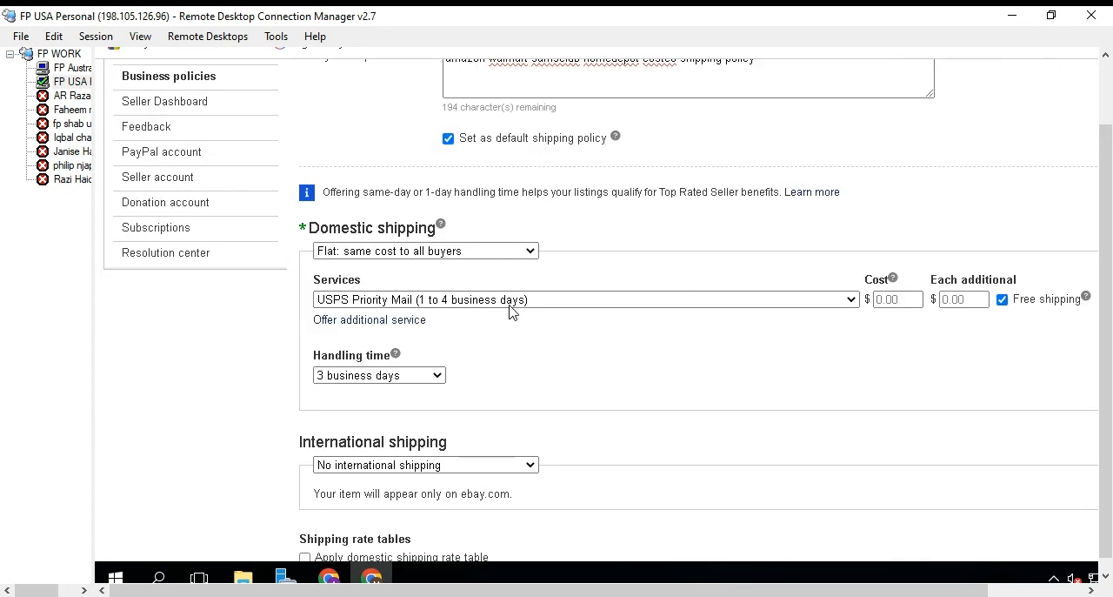
{"action": "left_click", "coordinate": [511, 300]}
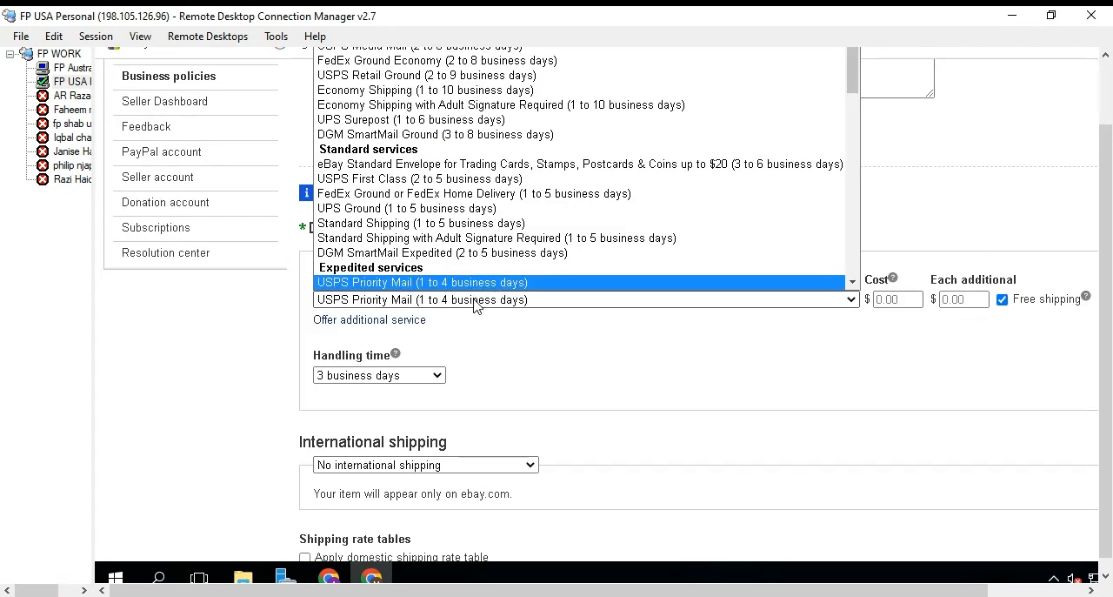
{"action": "left_click", "coordinate": [476, 301]}
{"action": "left_click", "coordinate": [474, 302]}
{"action": "scroll", "coordinate": [461, 272], "scroll_direction": "down", "scroll_amount": 4}
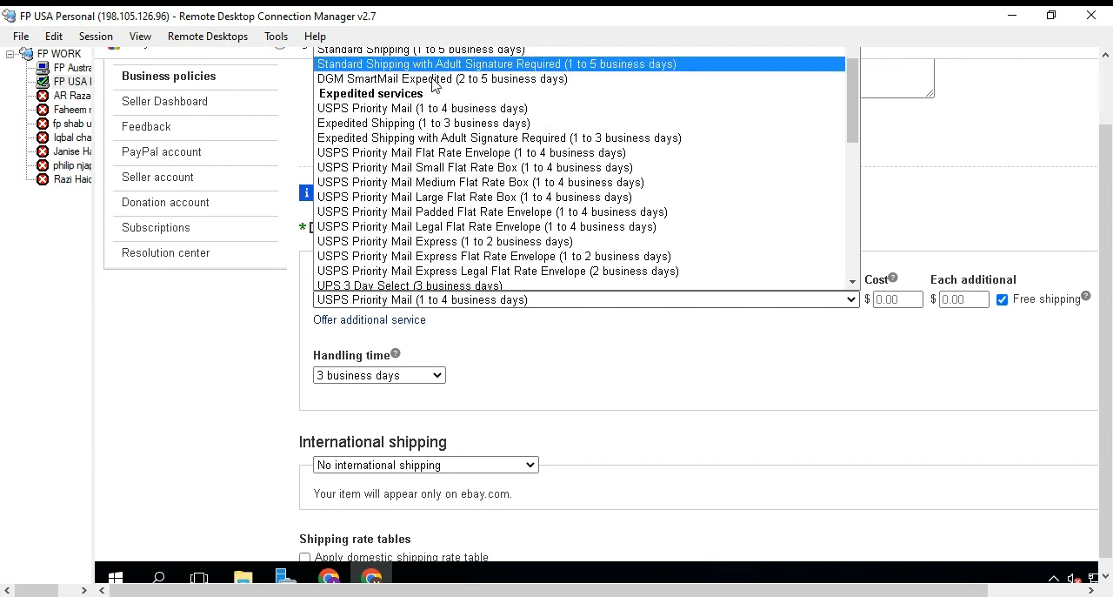
{"action": "left_click", "coordinate": [478, 125]}
Save the usa shipping policy and review it in the list of business policies.
{"action": "scroll", "coordinate": [572, 350], "scroll_direction": "down", "scroll_amount": 4}
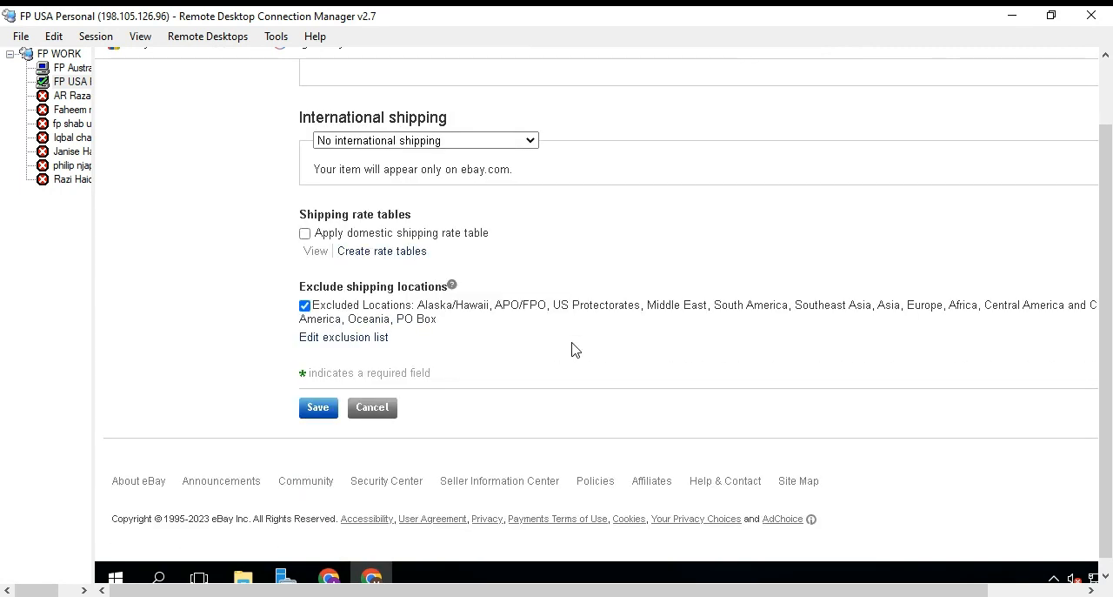
{"action": "left_click", "coordinate": [315, 409]}
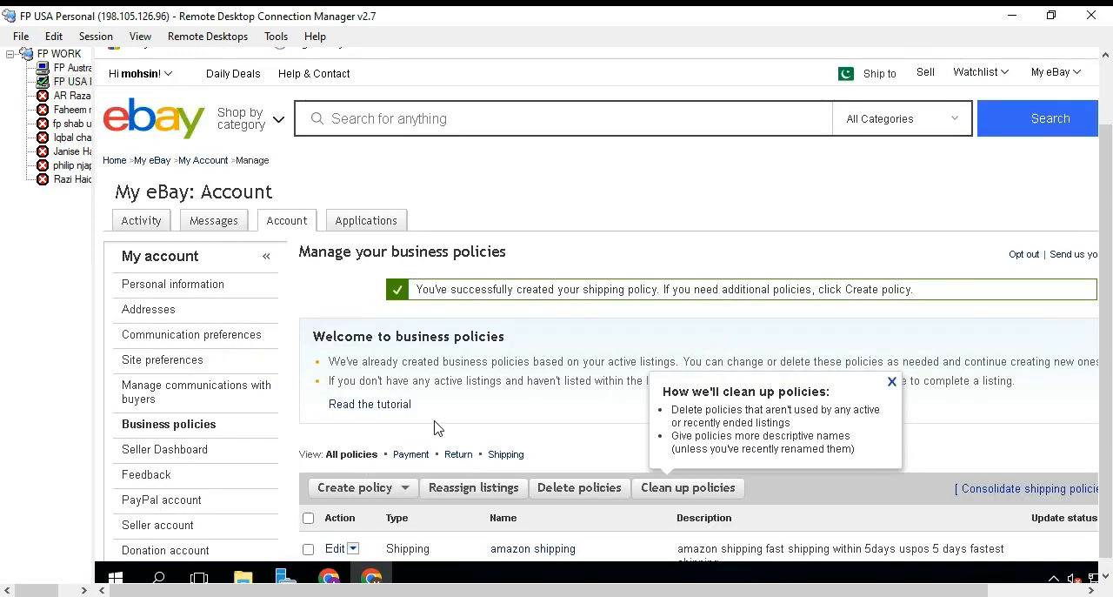
{"action": "scroll", "coordinate": [436, 427], "scroll_direction": "down", "scroll_amount": 3}
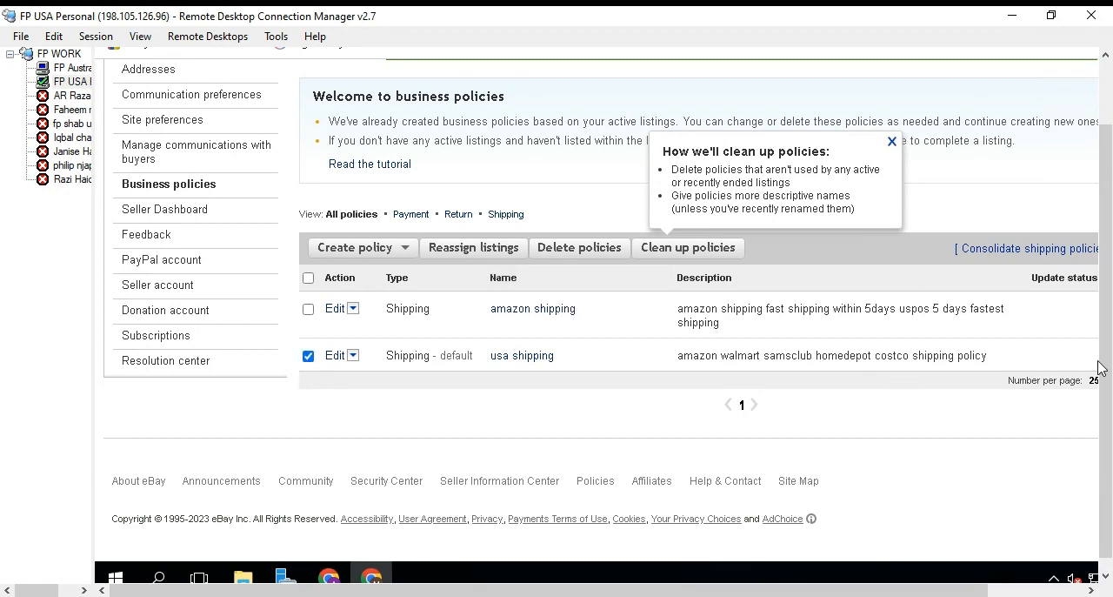
{"action": "scroll", "coordinate": [1098, 367], "scroll_direction": "up", "scroll_amount": 3}
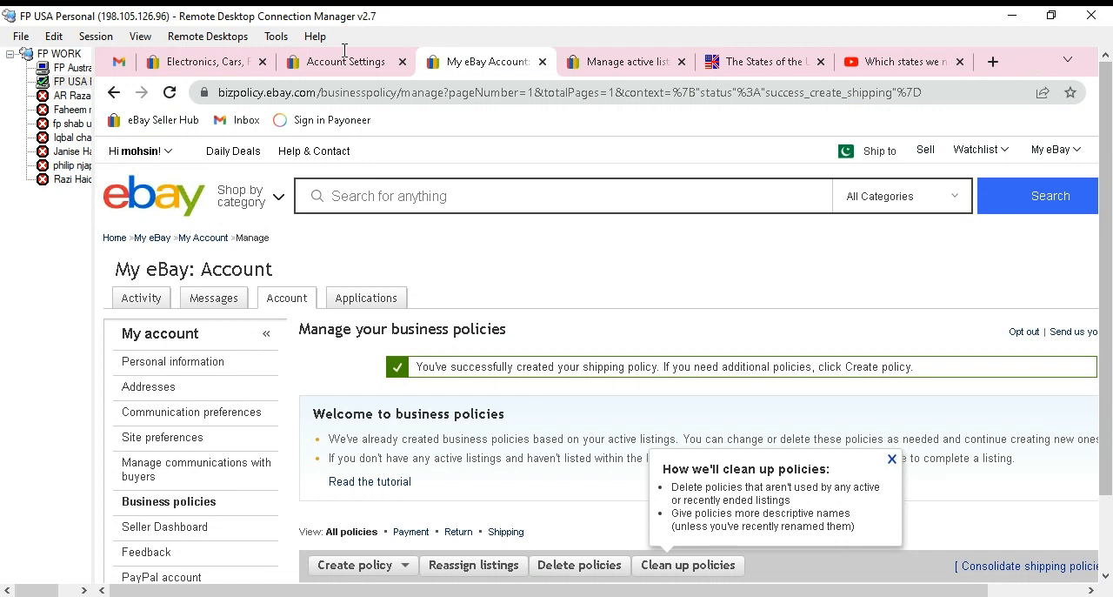
Open the Seller Hub overview from the eBay home page.
{"action": "left_click", "coordinate": [190, 62]}
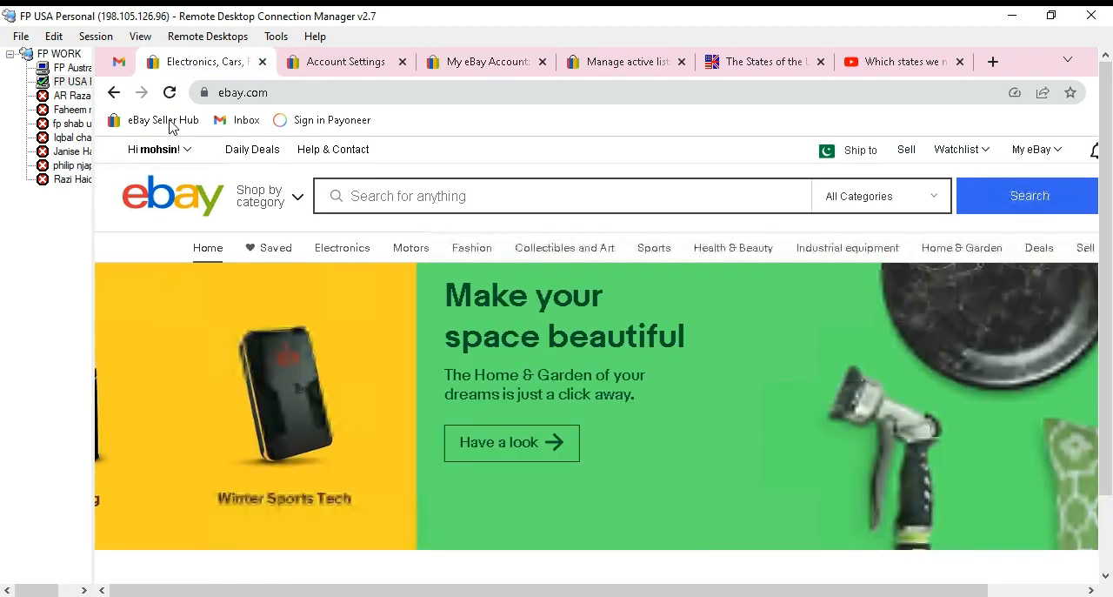
{"action": "left_click", "coordinate": [170, 124]}
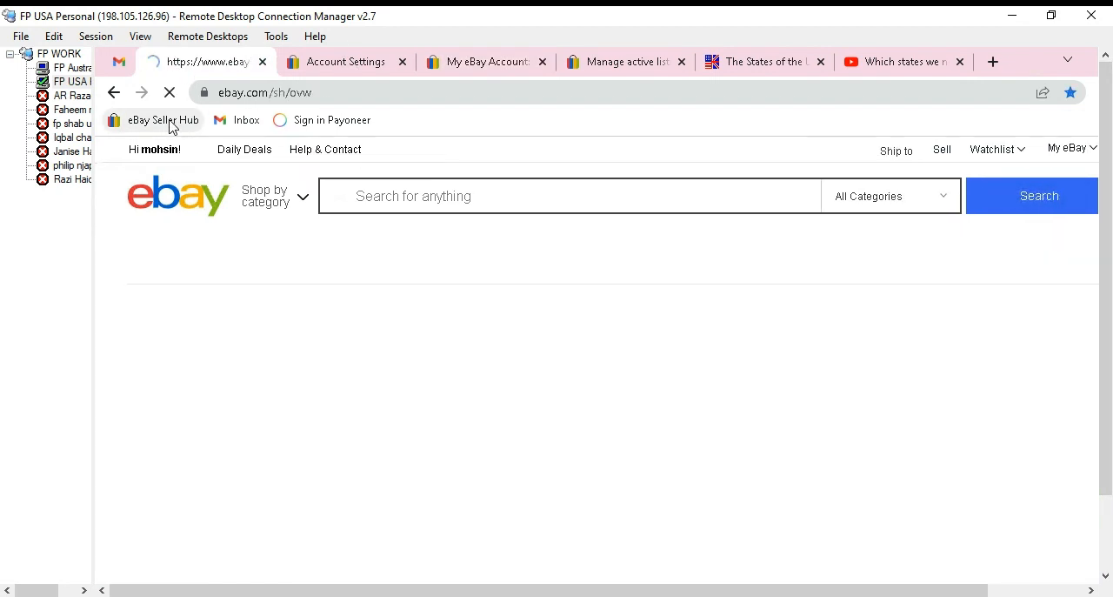
{"action": "scroll", "coordinate": [280, 276], "scroll_direction": "down", "scroll_amount": 2}
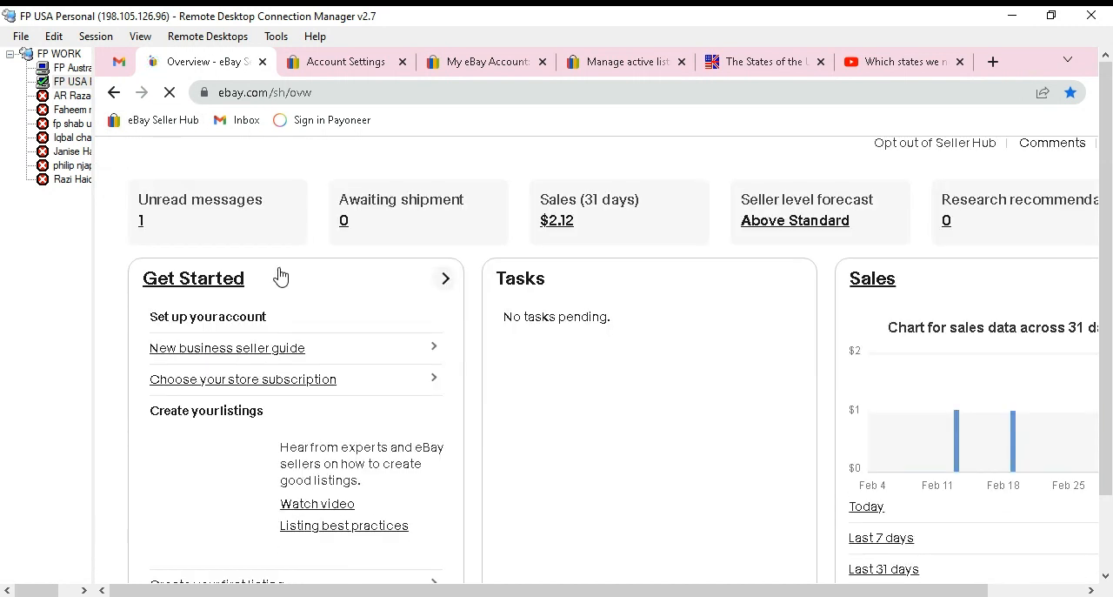
View the unread messages in a separate browser tab and return to the Seller Hub overview.
{"action": "middle_click", "coordinate": [140, 226]}
{"action": "left_click", "coordinate": [284, 68]}
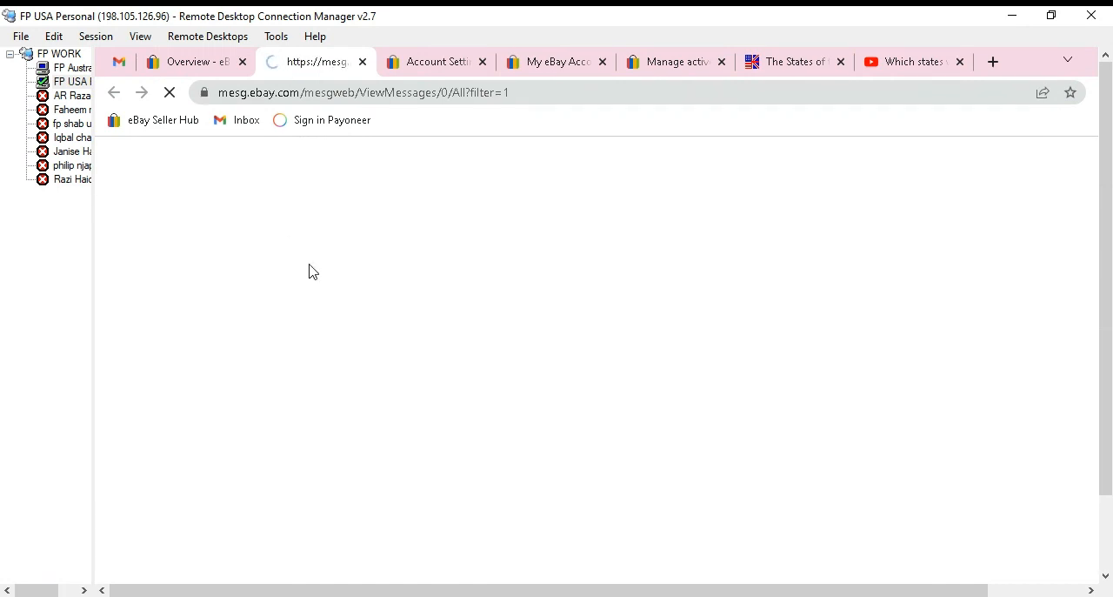
{"action": "scroll", "coordinate": [525, 424], "scroll_direction": "down", "scroll_amount": 2}
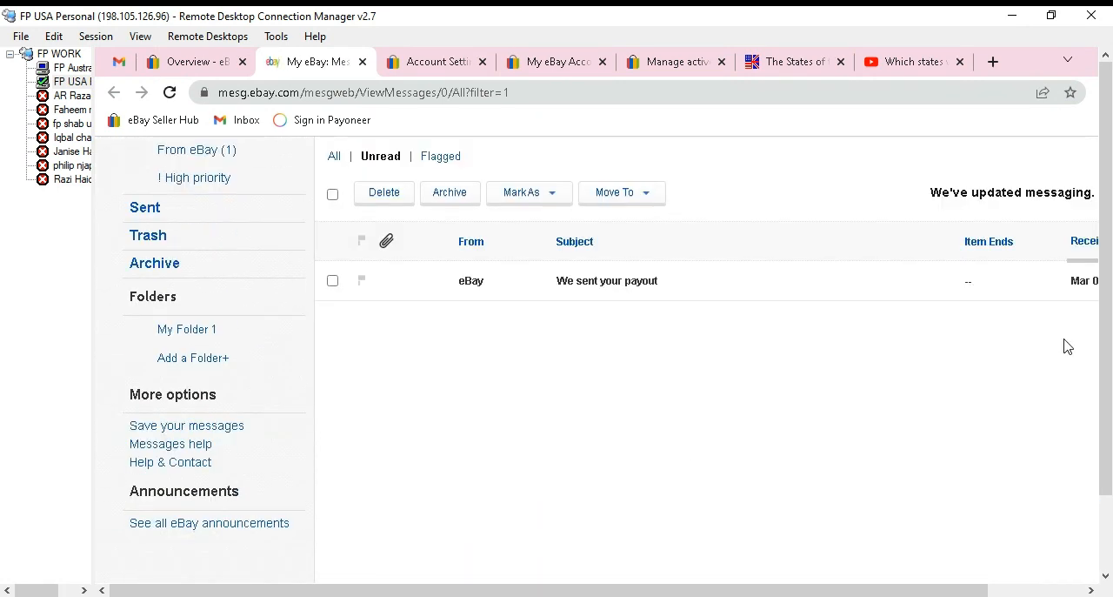
{"action": "left_click", "coordinate": [193, 68]}
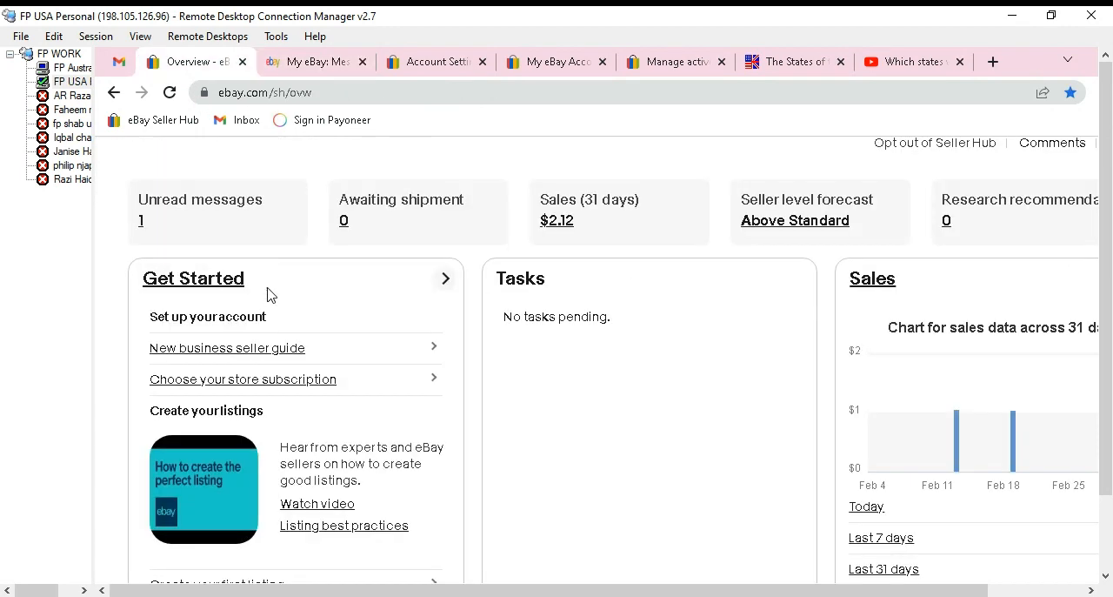
Show the active listings and open the "Bamboo wood durable laptop desk high quality" listing for editing.
{"action": "scroll", "coordinate": [336, 261], "scroll_direction": "up", "scroll_amount": 2}
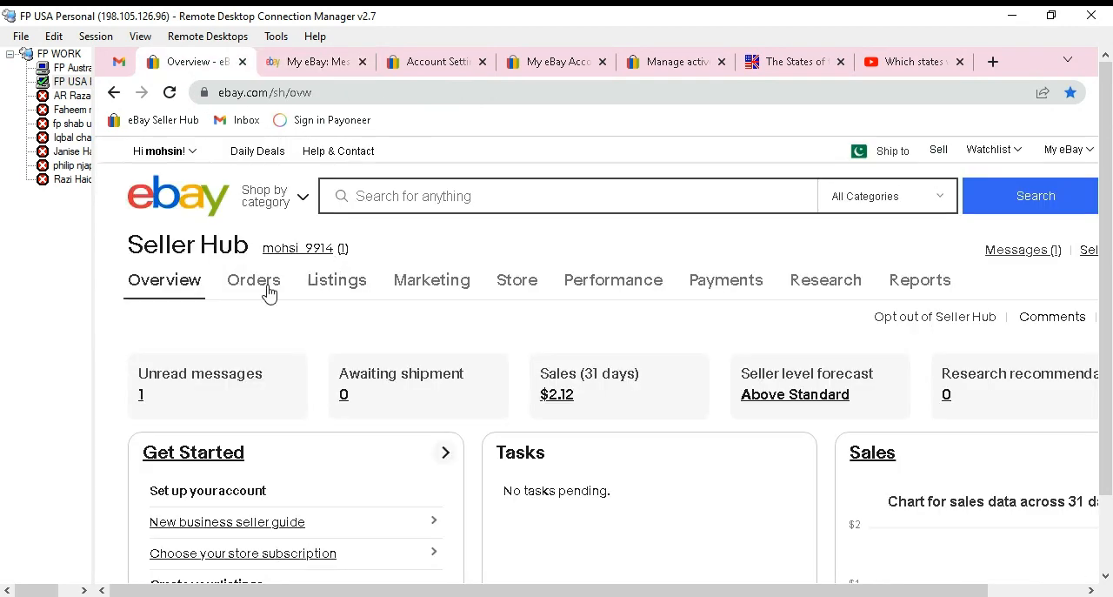
{"action": "mouse_move", "coordinate": [270, 294]}
{"action": "mouse_move", "coordinate": [321, 291]}
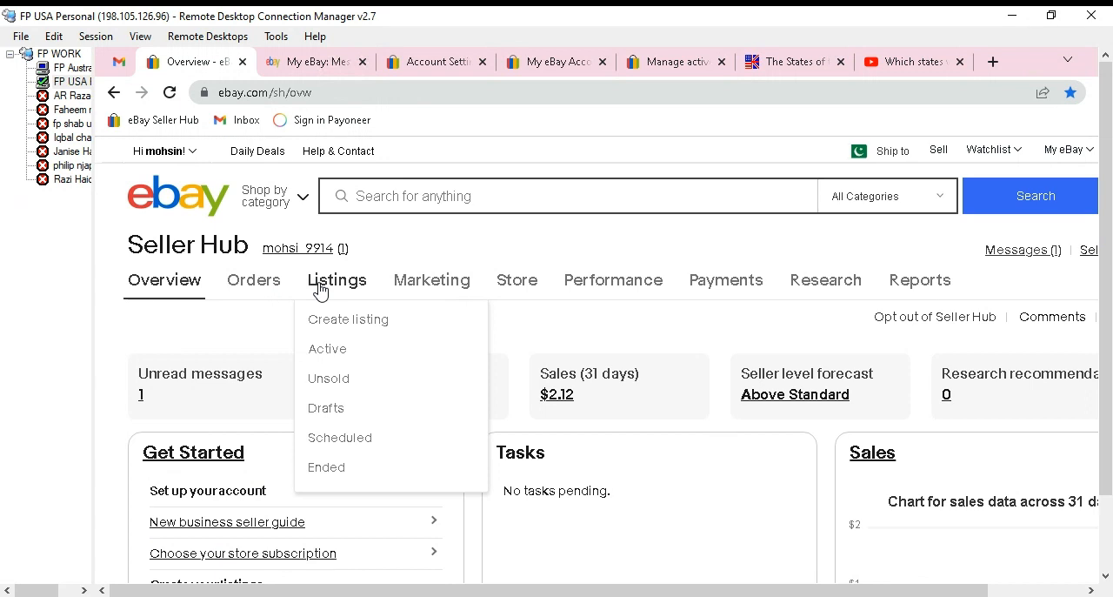
{"action": "left_click", "coordinate": [321, 356]}
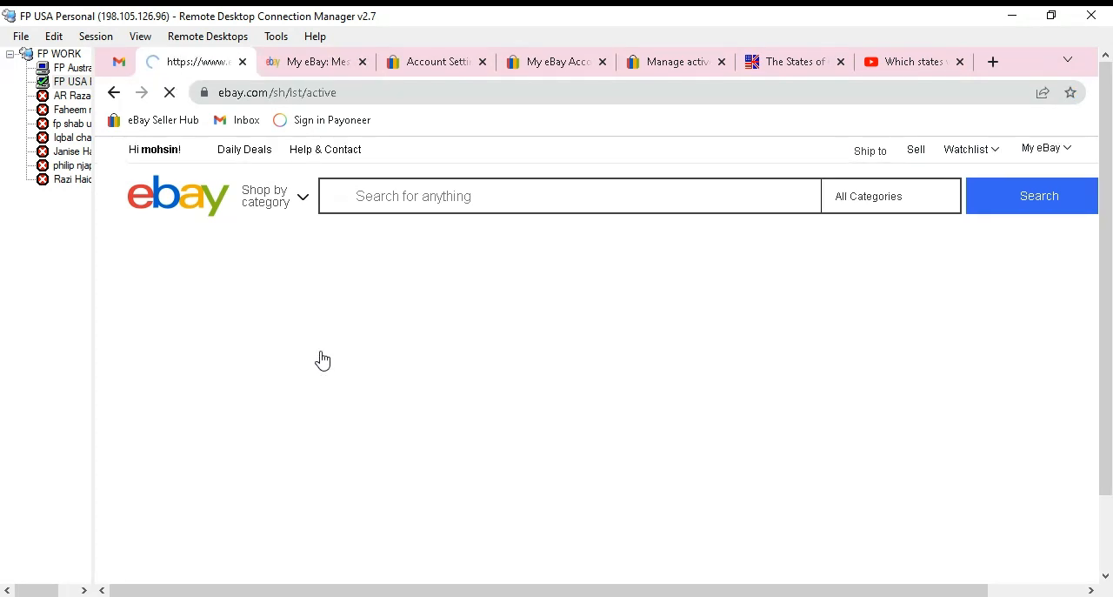
{"action": "scroll", "coordinate": [380, 324], "scroll_direction": "down", "scroll_amount": 5}
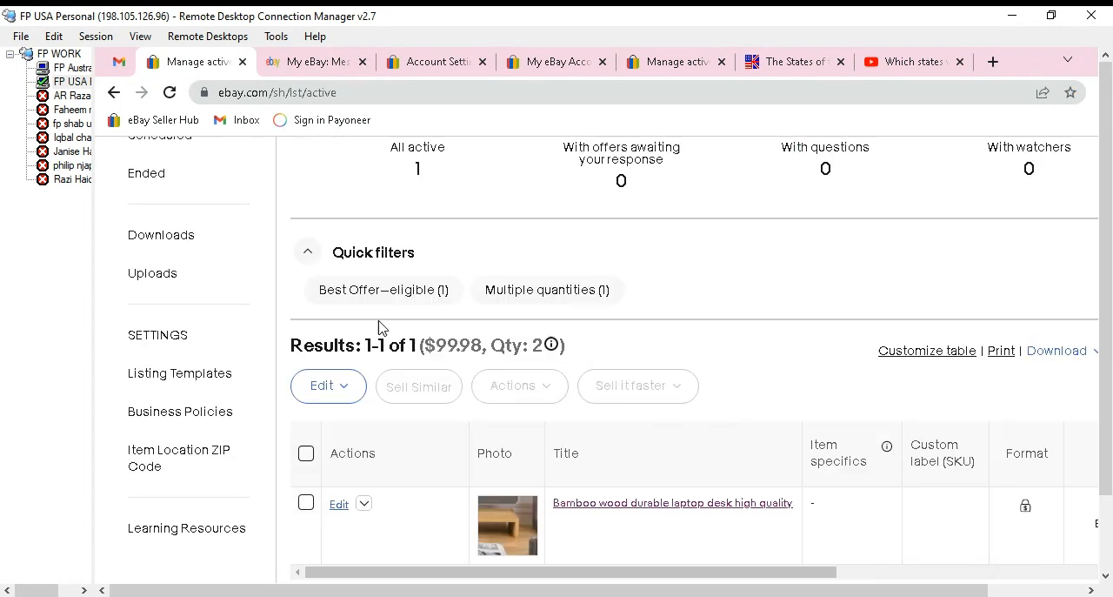
{"action": "left_click", "coordinate": [339, 363]}
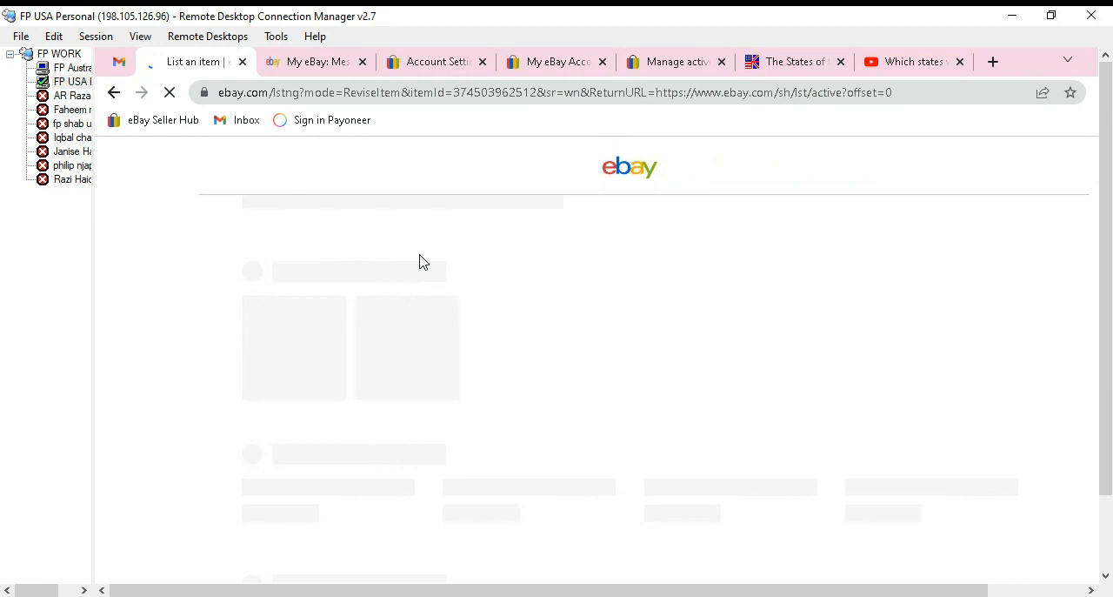
Assign the "usa shipping" policy as the shipping policy of the laptop desk listing.
{"action": "scroll", "coordinate": [415, 266], "scroll_direction": "down", "scroll_amount": 20}
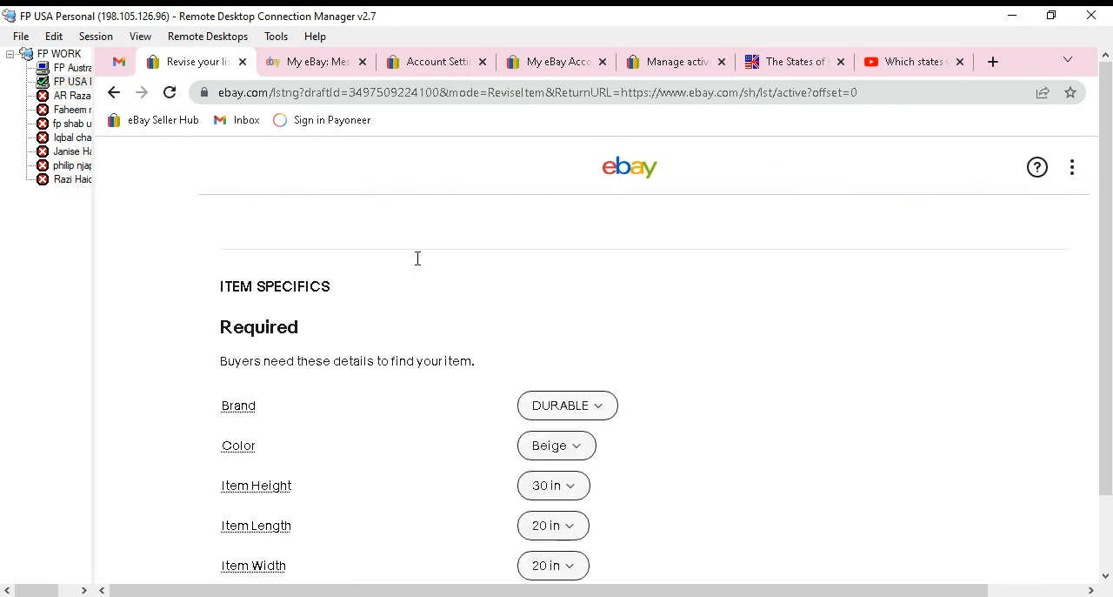
{"action": "scroll", "coordinate": [416, 265], "scroll_direction": "down", "scroll_amount": 15}
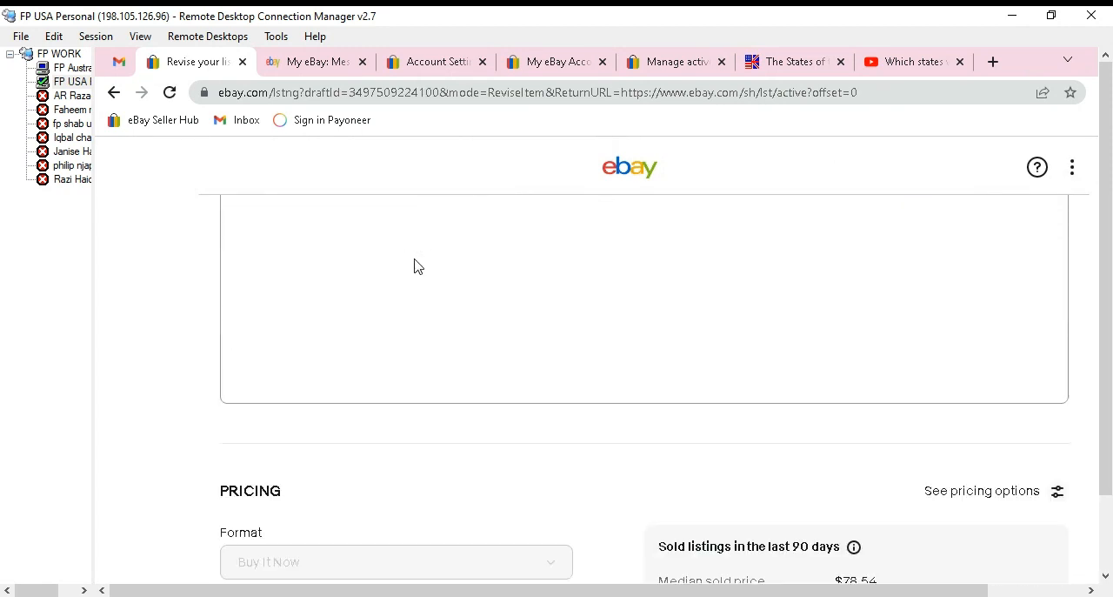
{"action": "scroll", "coordinate": [416, 265], "scroll_direction": "down", "scroll_amount": 4}
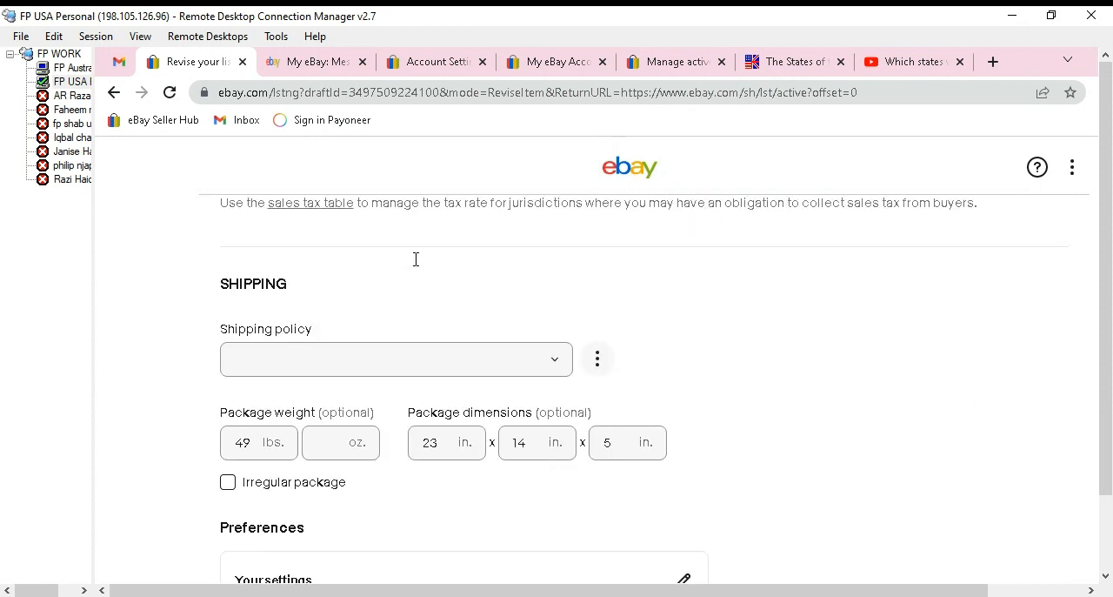
{"action": "scroll", "coordinate": [406, 279], "scroll_direction": "up", "scroll_amount": 2}
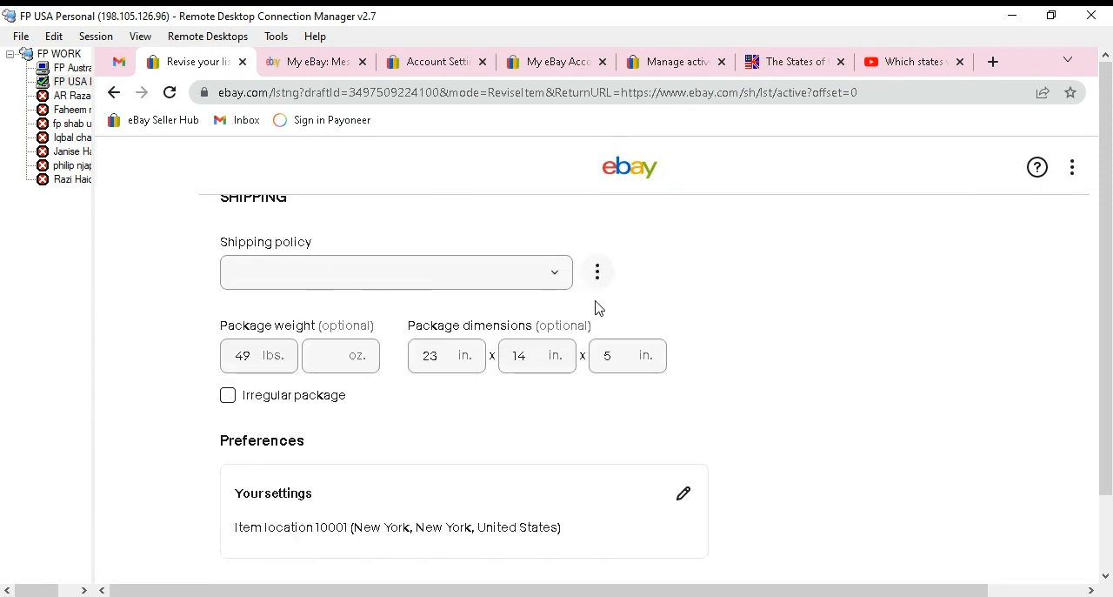
{"action": "left_click", "coordinate": [555, 274]}
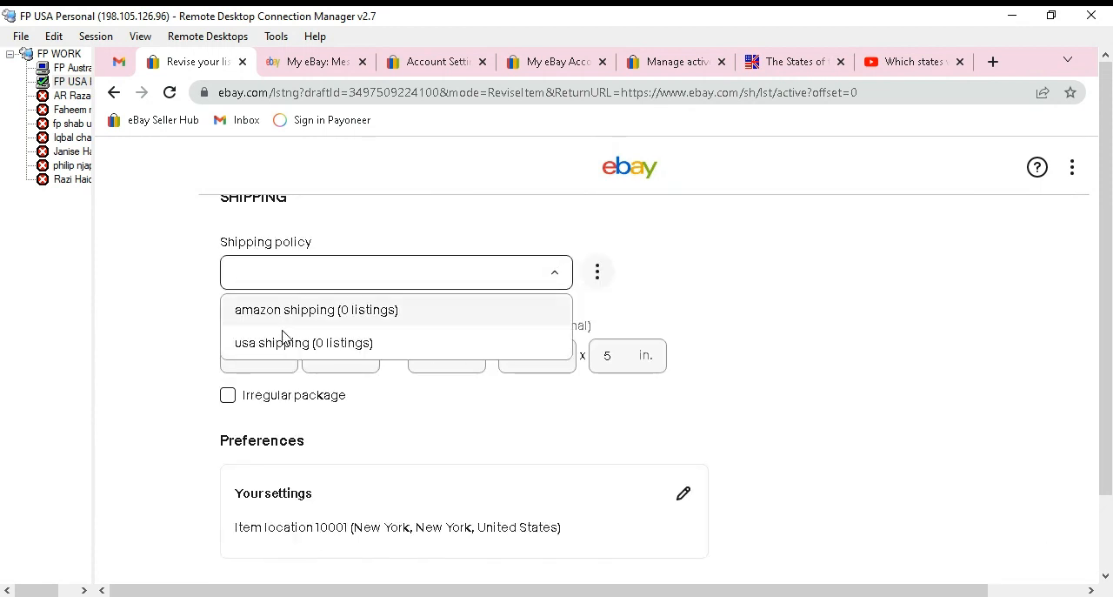
{"action": "left_click", "coordinate": [313, 344]}
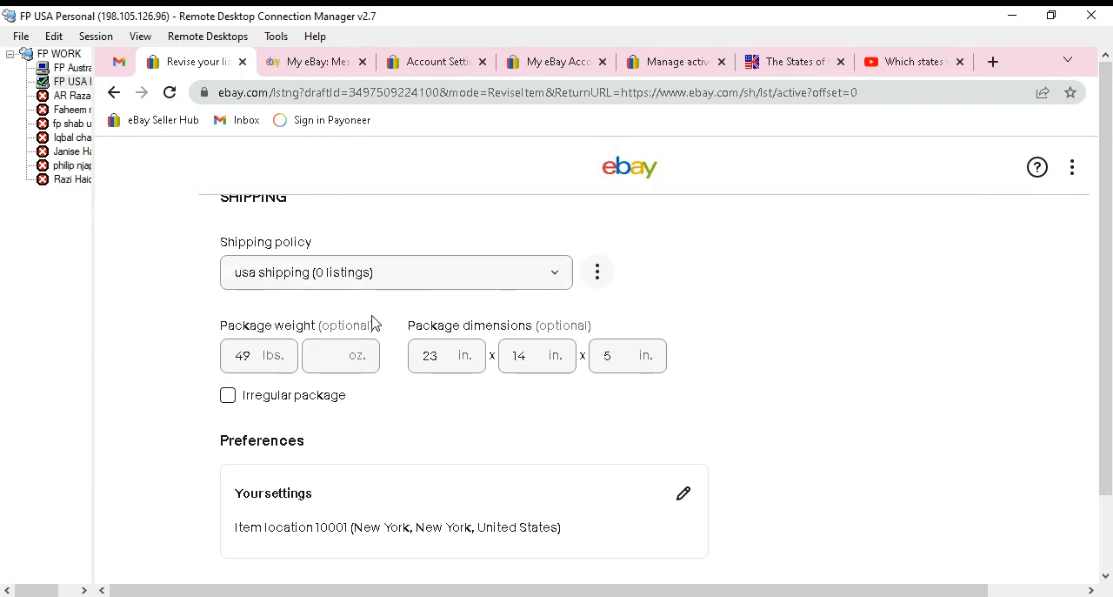
Open the listing's item location and return policy settings and confirm them with the No Return Accepted policy.
{"action": "scroll", "coordinate": [374, 324], "scroll_direction": "down", "scroll_amount": 3}
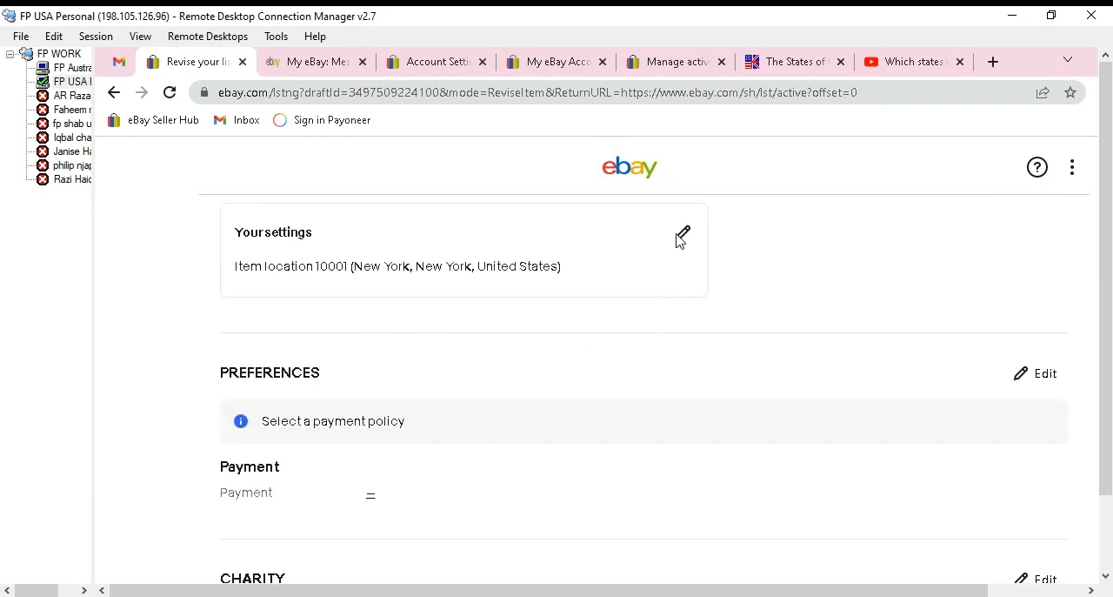
{"action": "left_click", "coordinate": [683, 237]}
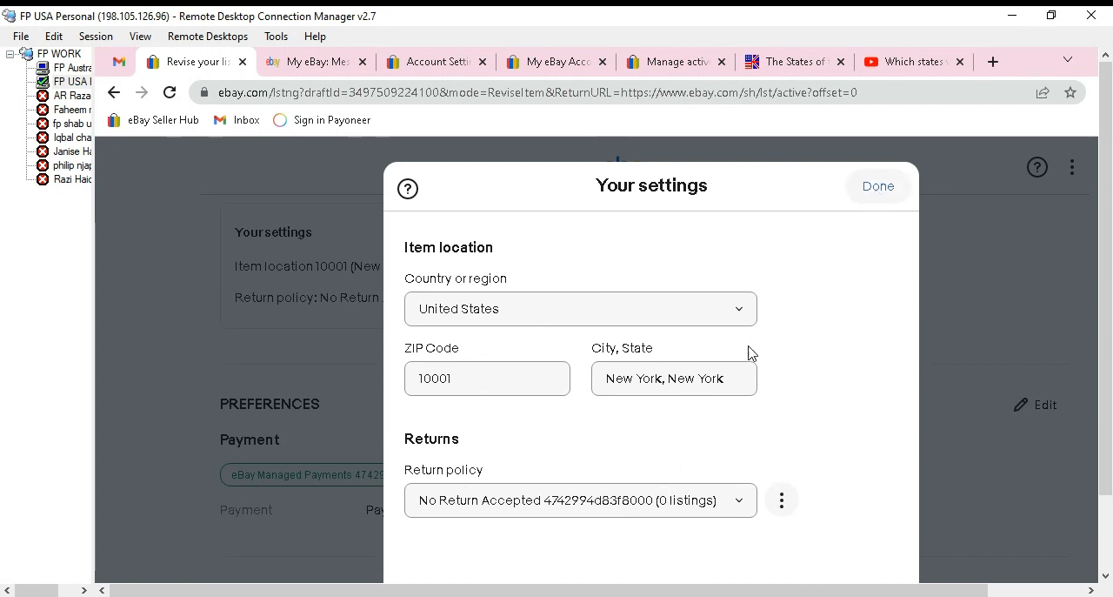
{"action": "left_click", "coordinate": [885, 190]}
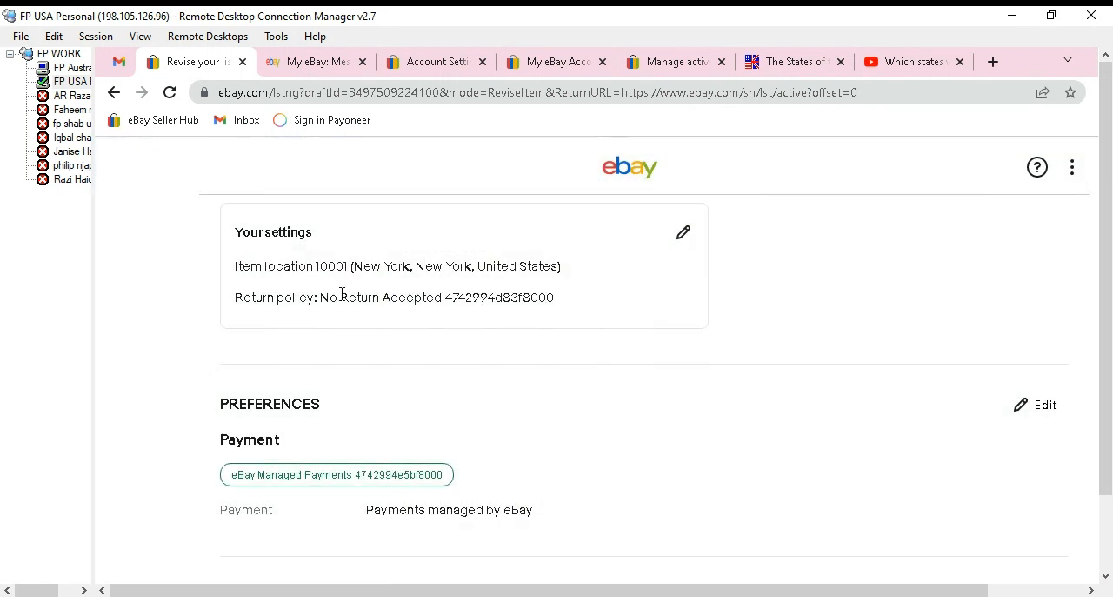
Submit the listing revision, open the revised listing in a separate browser tab and close the confirmation.
{"action": "scroll", "coordinate": [342, 294], "scroll_direction": "up", "scroll_amount": 1}
{"action": "scroll", "coordinate": [342, 294], "scroll_direction": "up", "scroll_amount": 1}
{"action": "scroll", "coordinate": [343, 301], "scroll_direction": "down", "scroll_amount": 7}
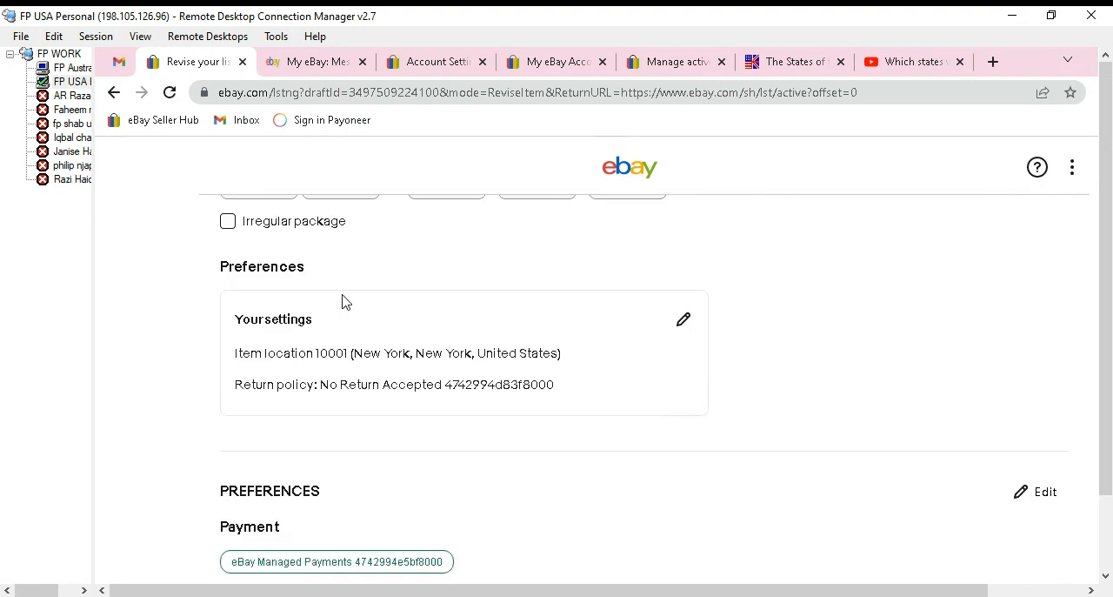
{"action": "left_click", "coordinate": [623, 380]}
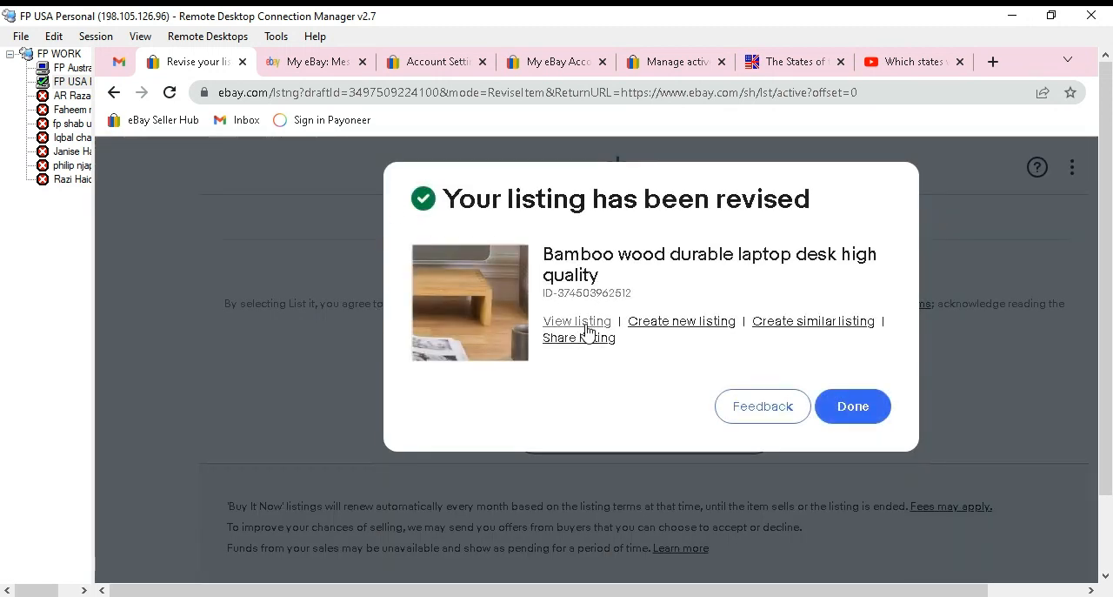
{"action": "left_click", "coordinate": [586, 323]}
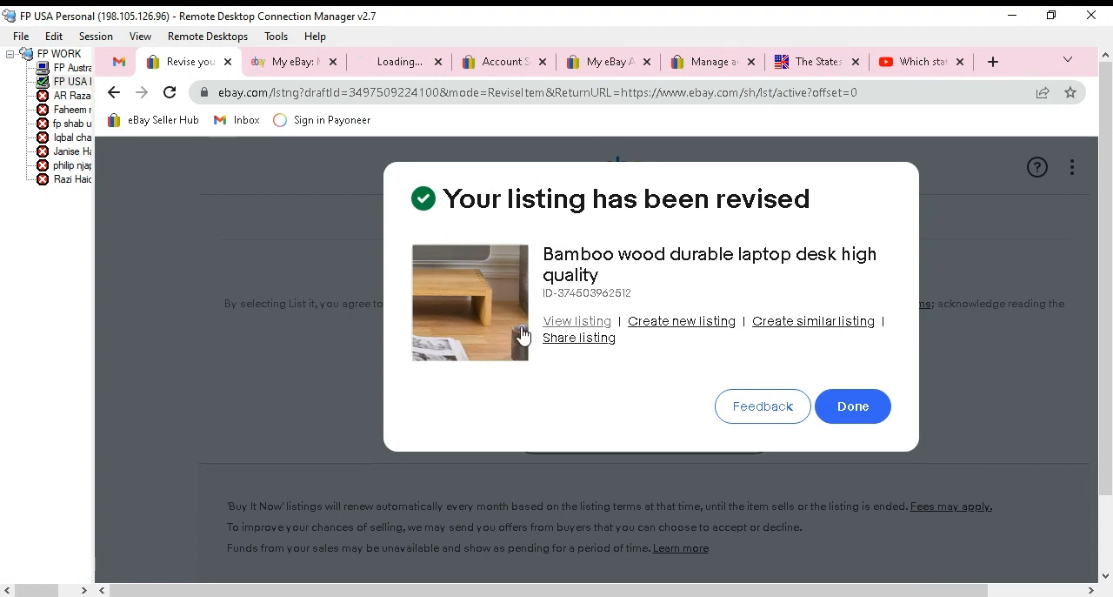
{"action": "left_click", "coordinate": [877, 409]}
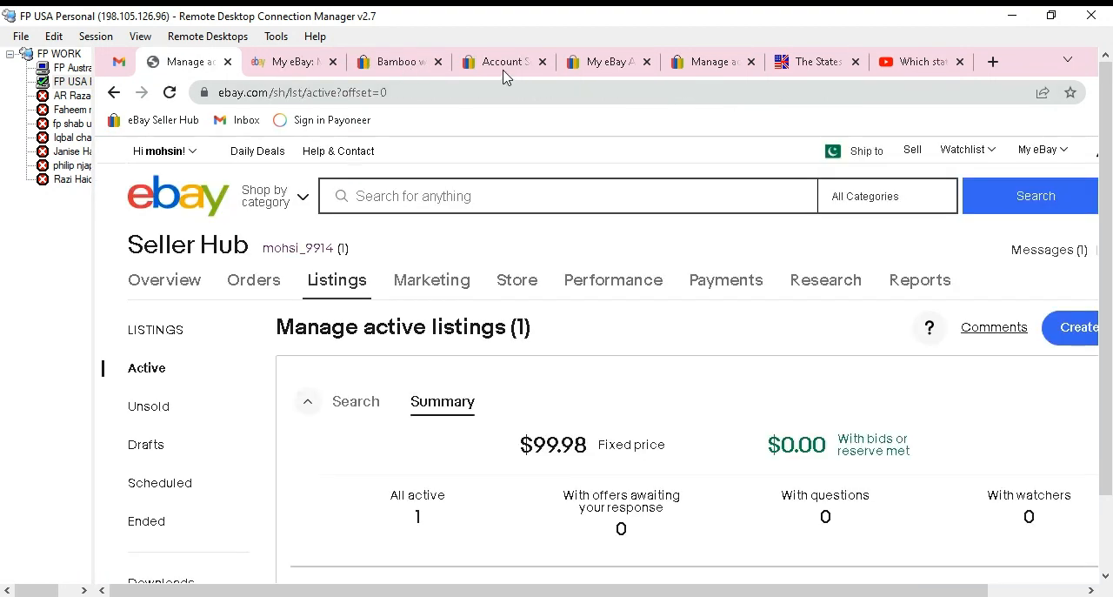
Examine the personal info, payment and selling options on the My eBay account settings page.
{"action": "left_click", "coordinate": [502, 68]}
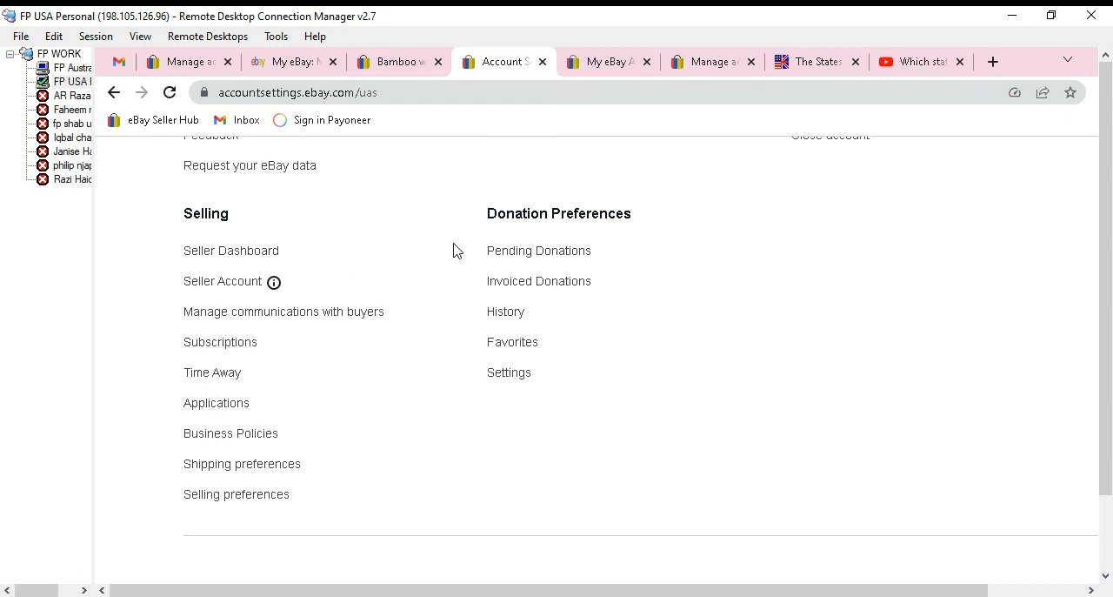
{"action": "scroll", "coordinate": [448, 260], "scroll_direction": "up", "scroll_amount": 5}
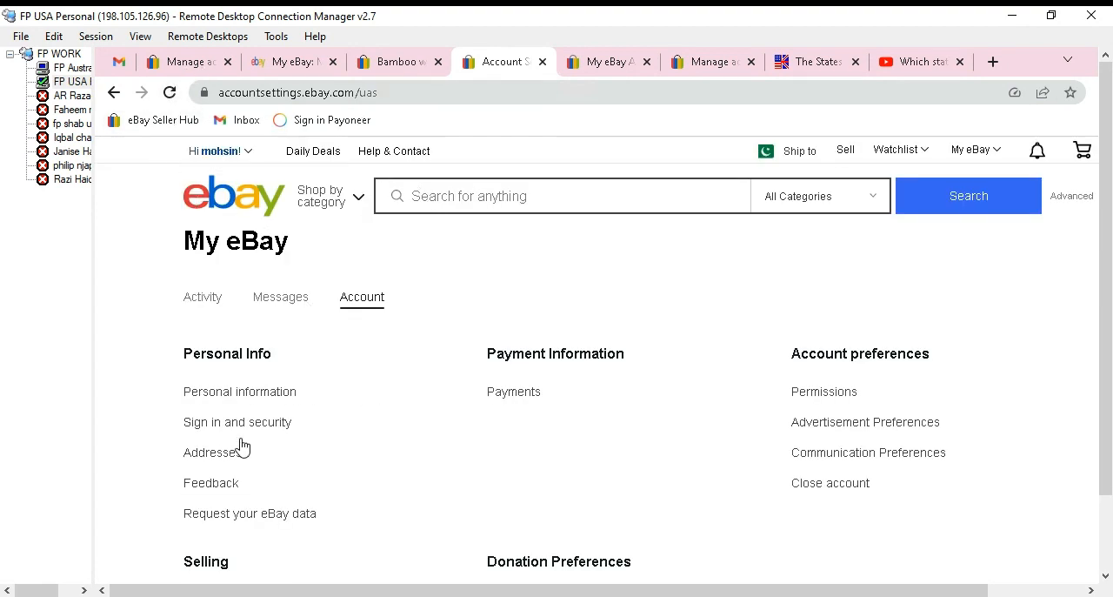
{"action": "scroll", "coordinate": [232, 498], "scroll_direction": "down", "scroll_amount": 5}
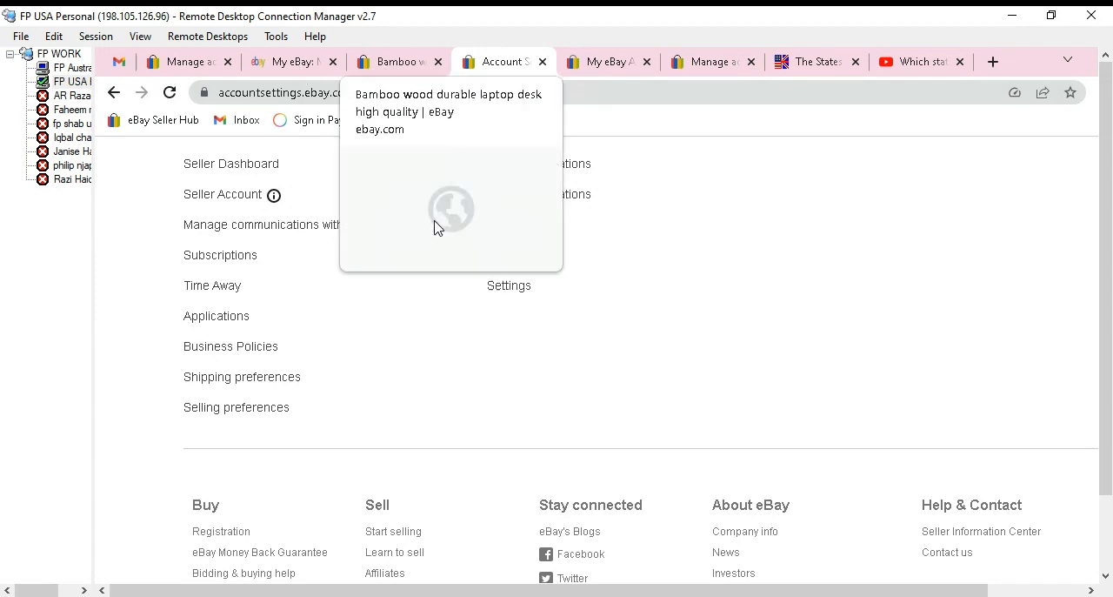
Display the revised laptop desk listing and examine its item specifics and seller description.
{"action": "left_click", "coordinate": [392, 68]}
{"action": "scroll", "coordinate": [577, 363], "scroll_direction": "down", "scroll_amount": 7}
{"action": "scroll", "coordinate": [578, 364], "scroll_direction": "down", "scroll_amount": 5}
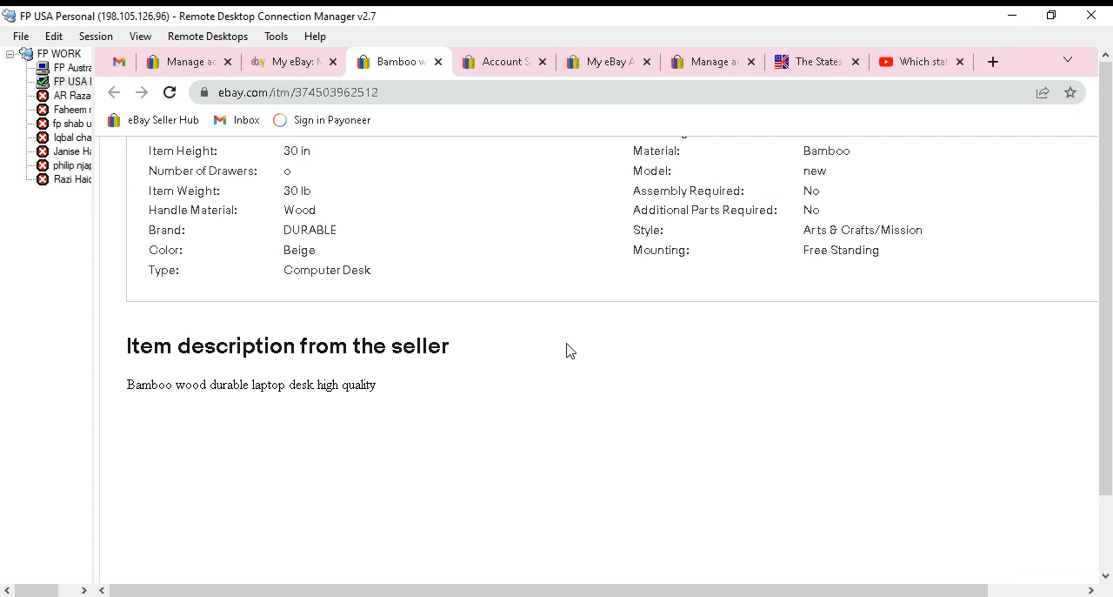